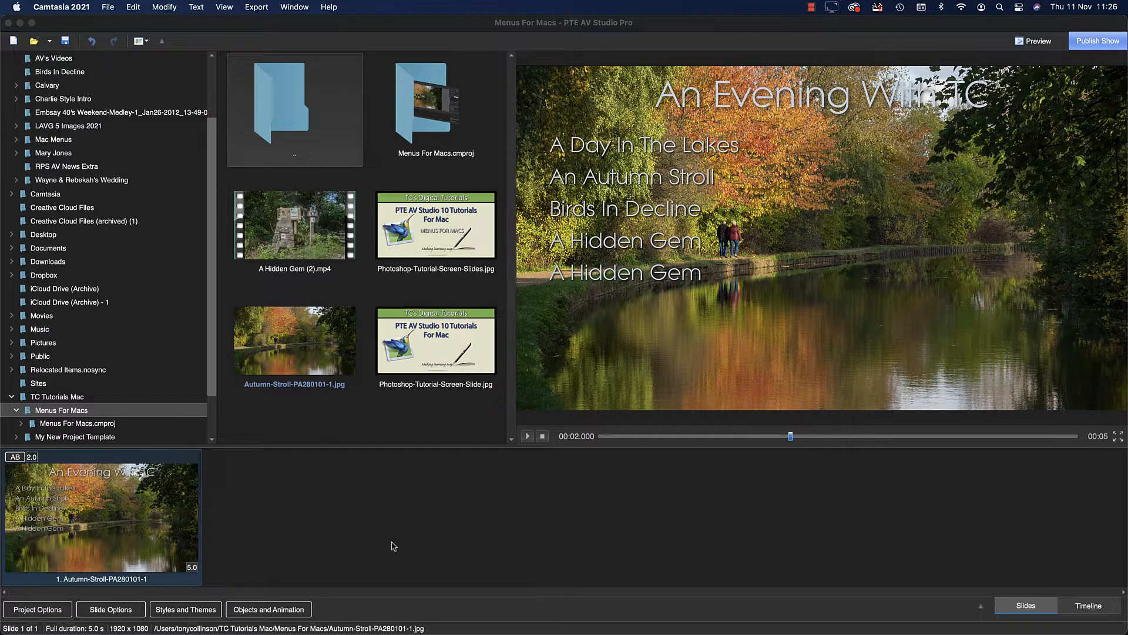
Open the menu slide's objects for editing and examine the animation and text properties of the "A Day In The Lakes" entry.
click(167, 526)
double_click(166, 526)
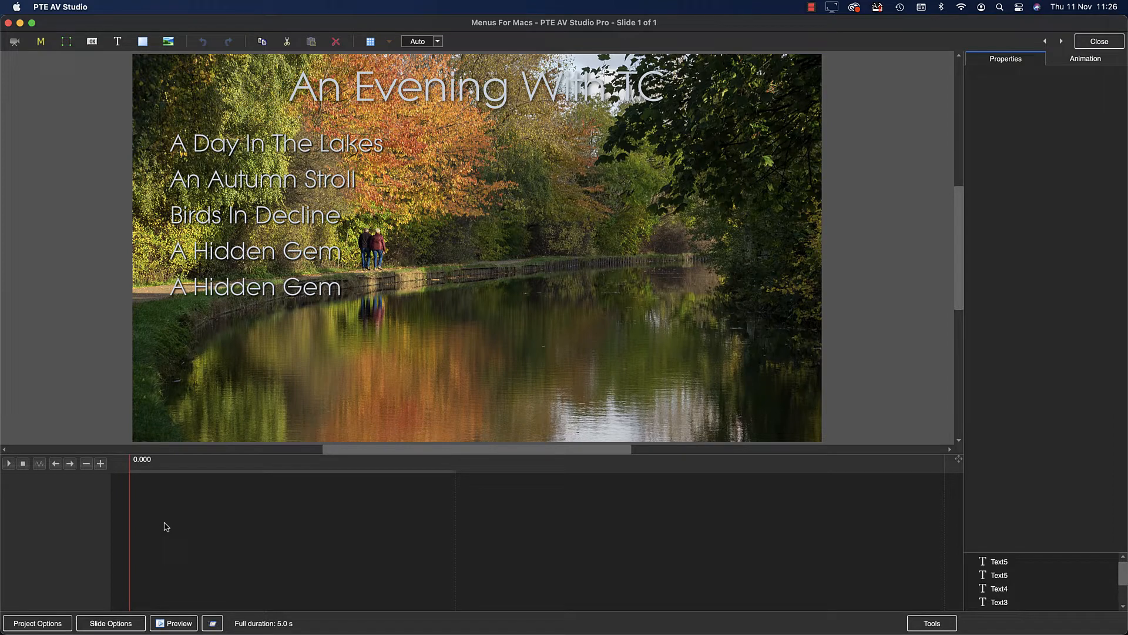
click(292, 154)
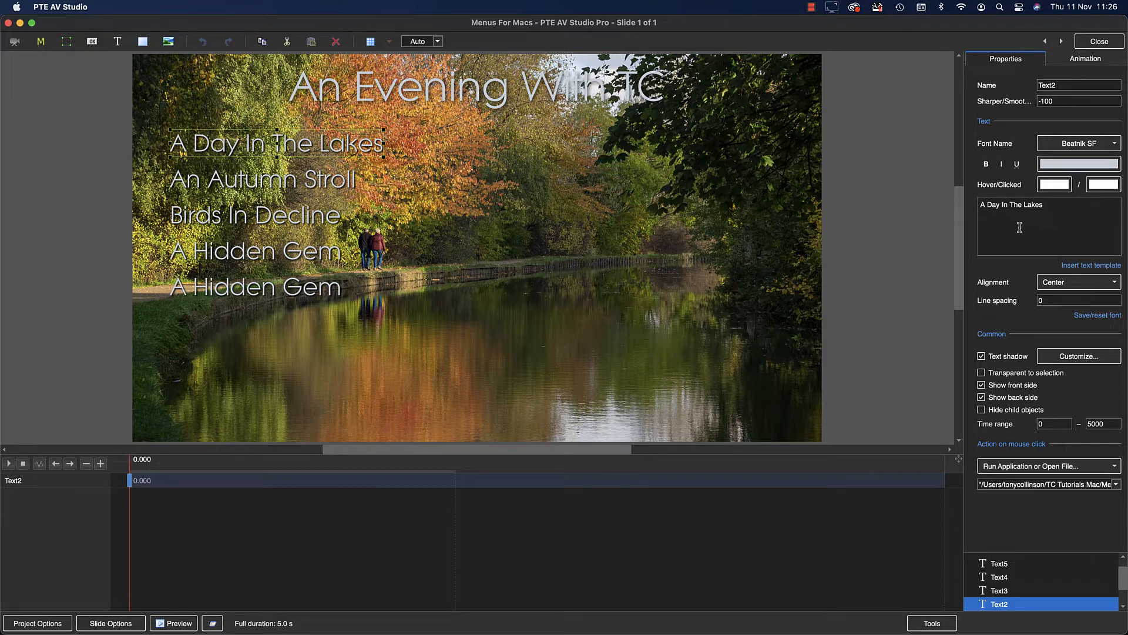
click(1084, 61)
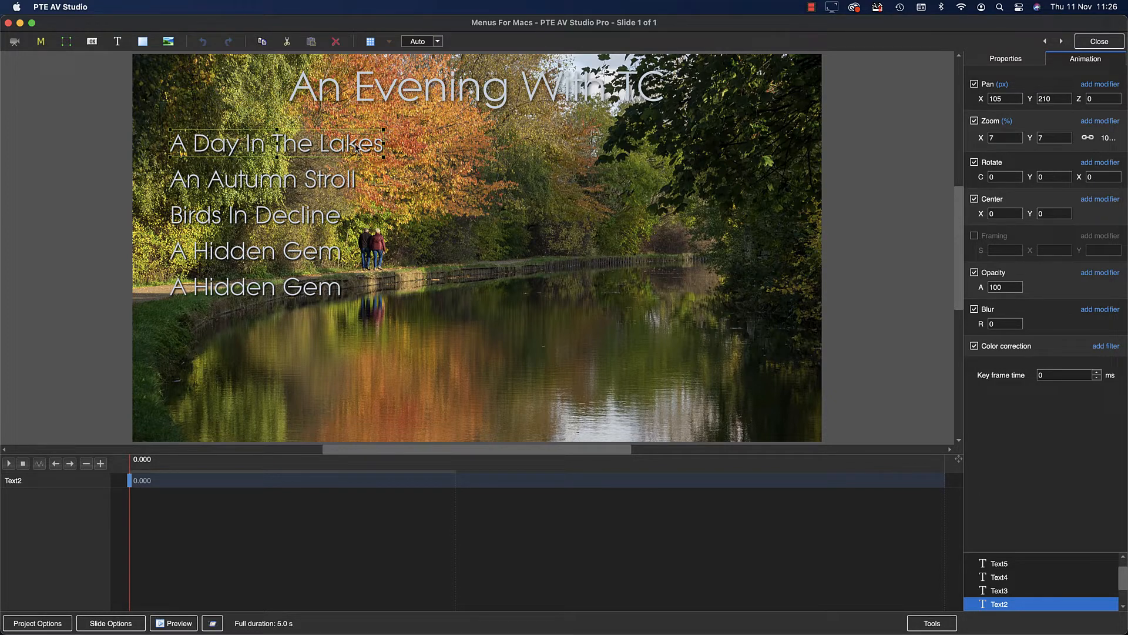
click(977, 58)
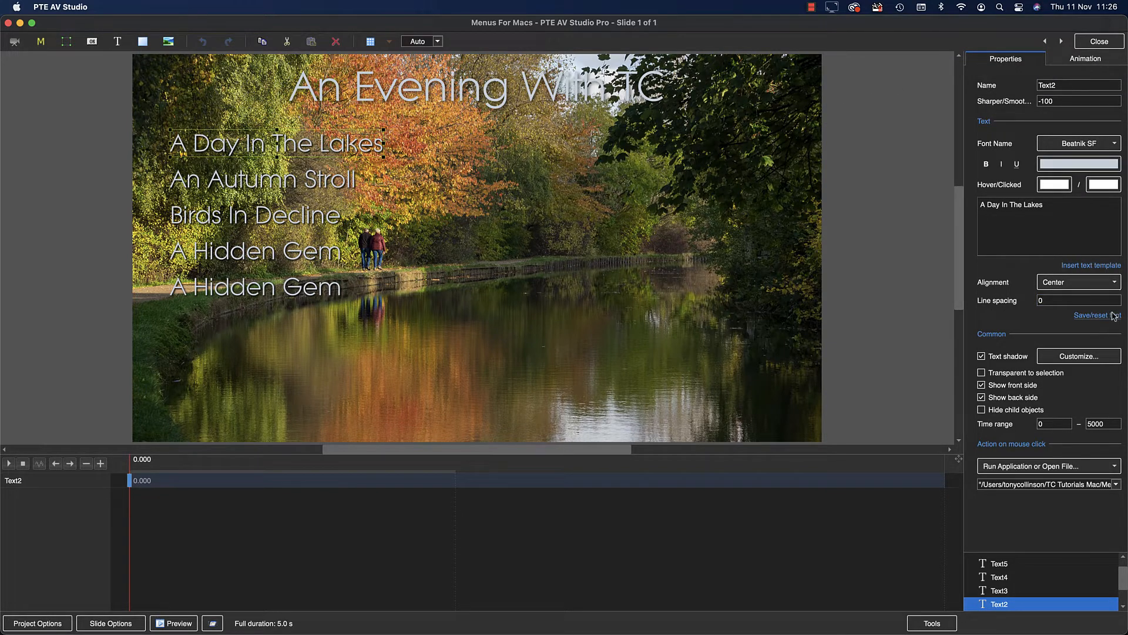
Check the "A Day In The Lakes" mouse-click action, keeping Run Application or Open File, and browse the files available for it without choosing one.
click(1114, 468)
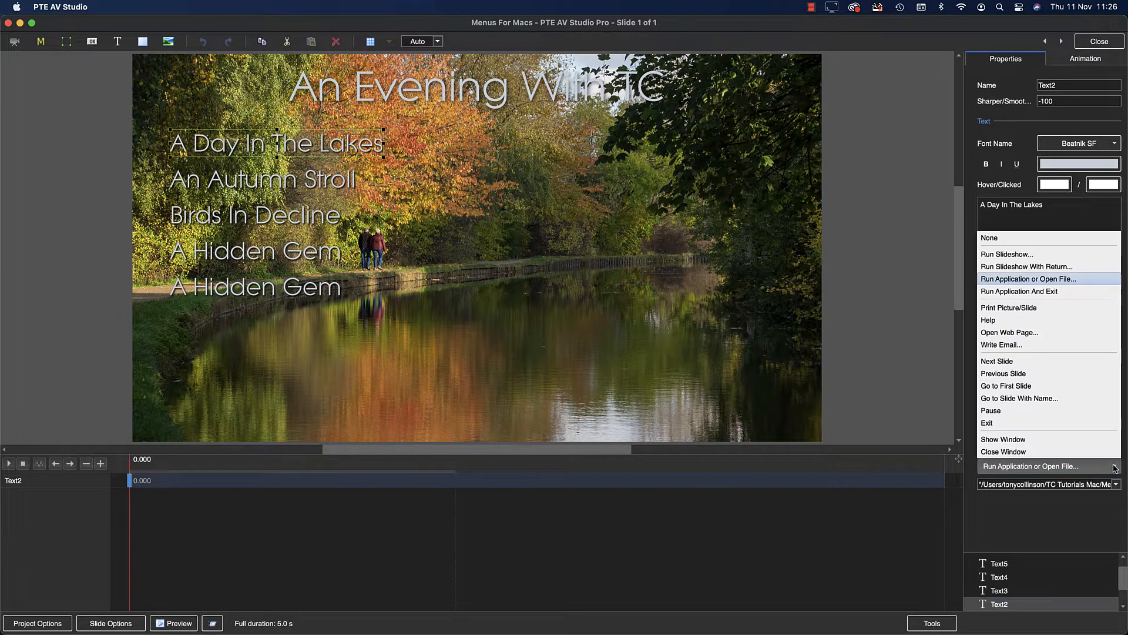
click(1051, 283)
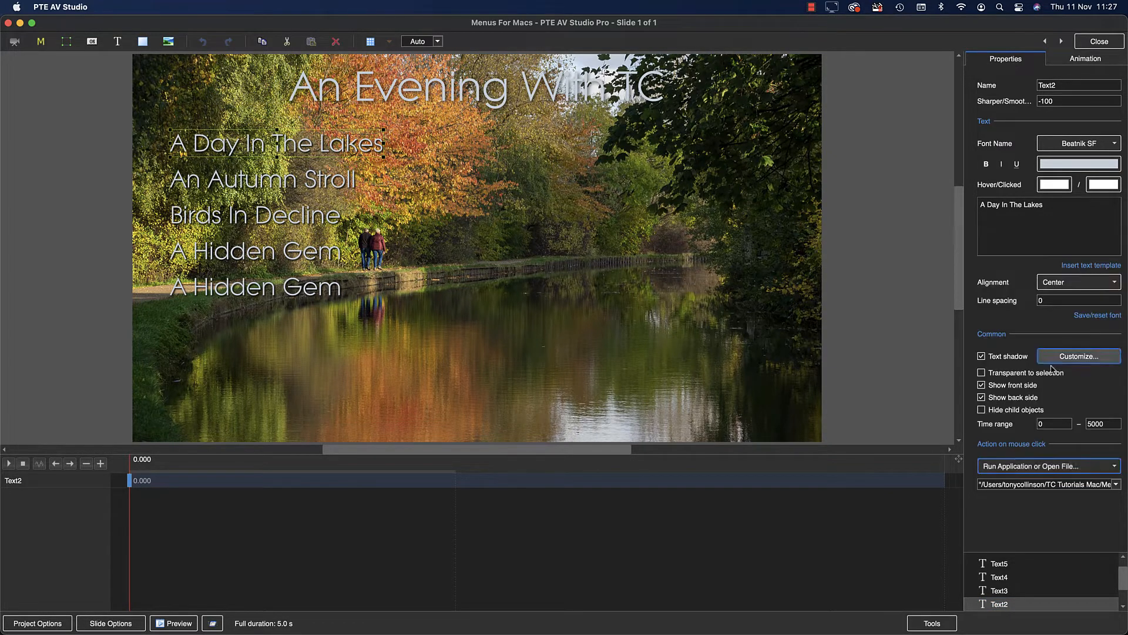
click(1116, 485)
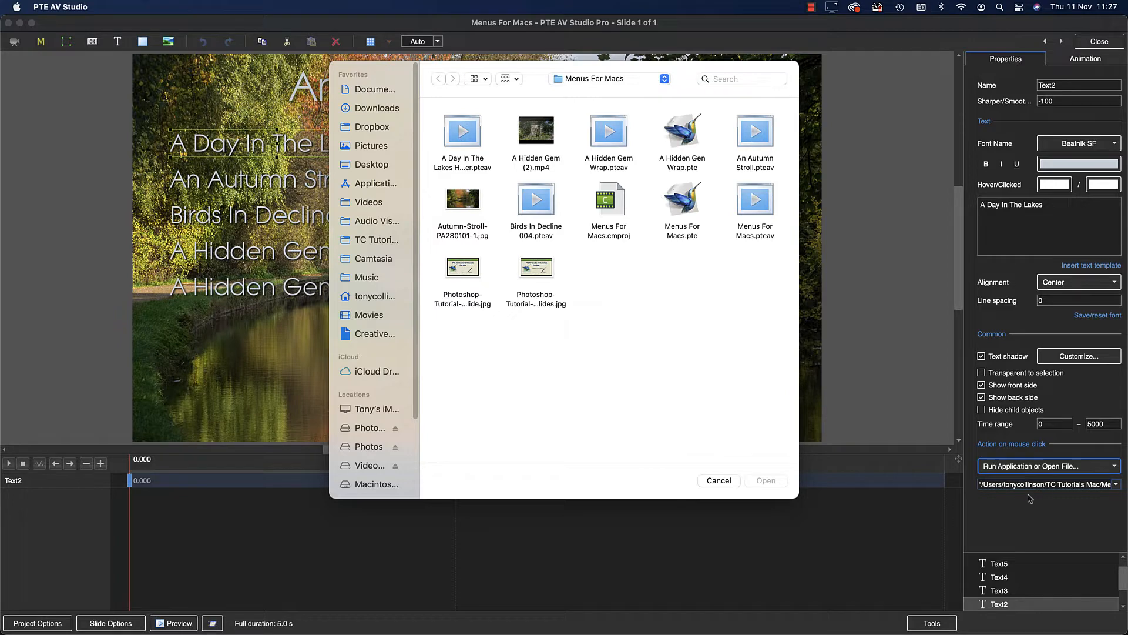
click(722, 481)
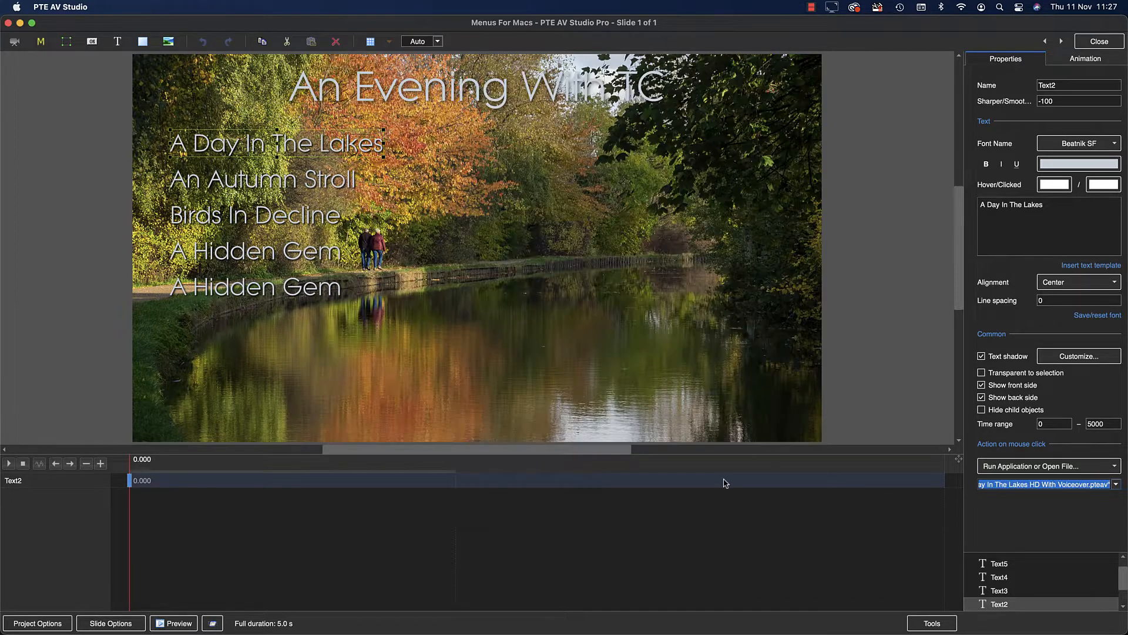
Check the properties and mouse-click actions of "An Autumn Stroll", "Birds In Decline" and both "A Hidden Gem" entries.
click(296, 185)
click(287, 218)
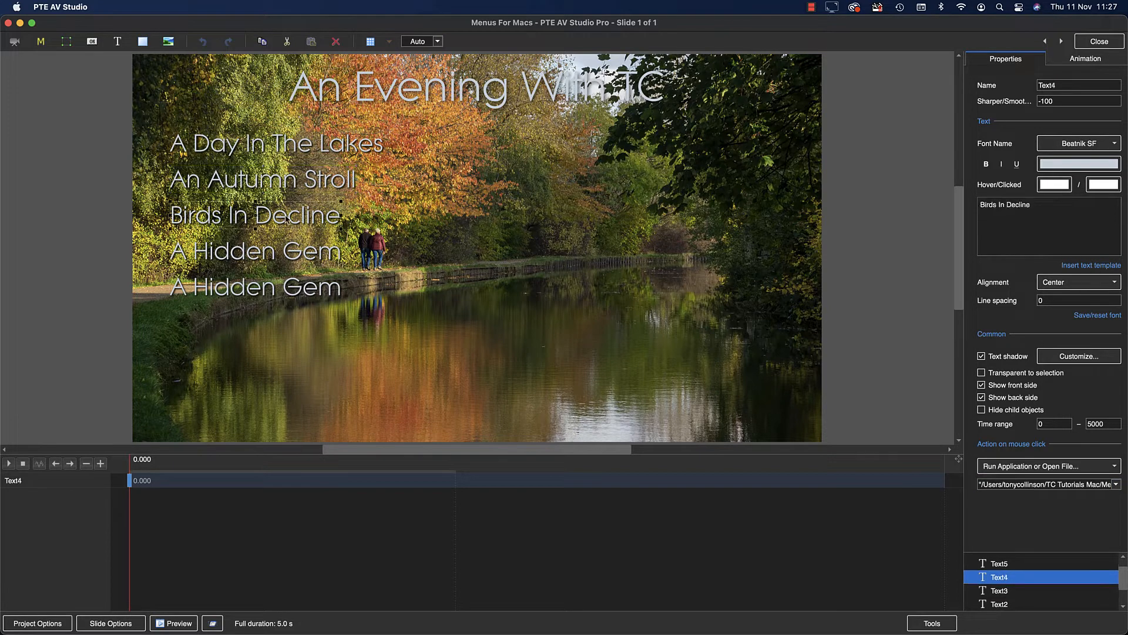
click(278, 254)
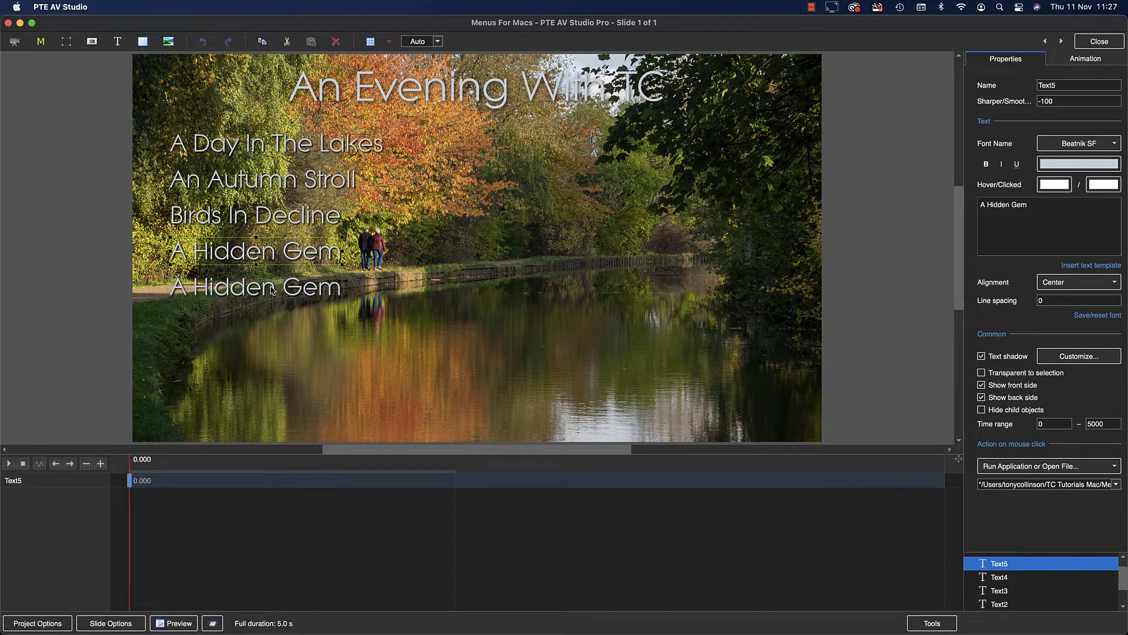
drag(271, 289, 272, 289)
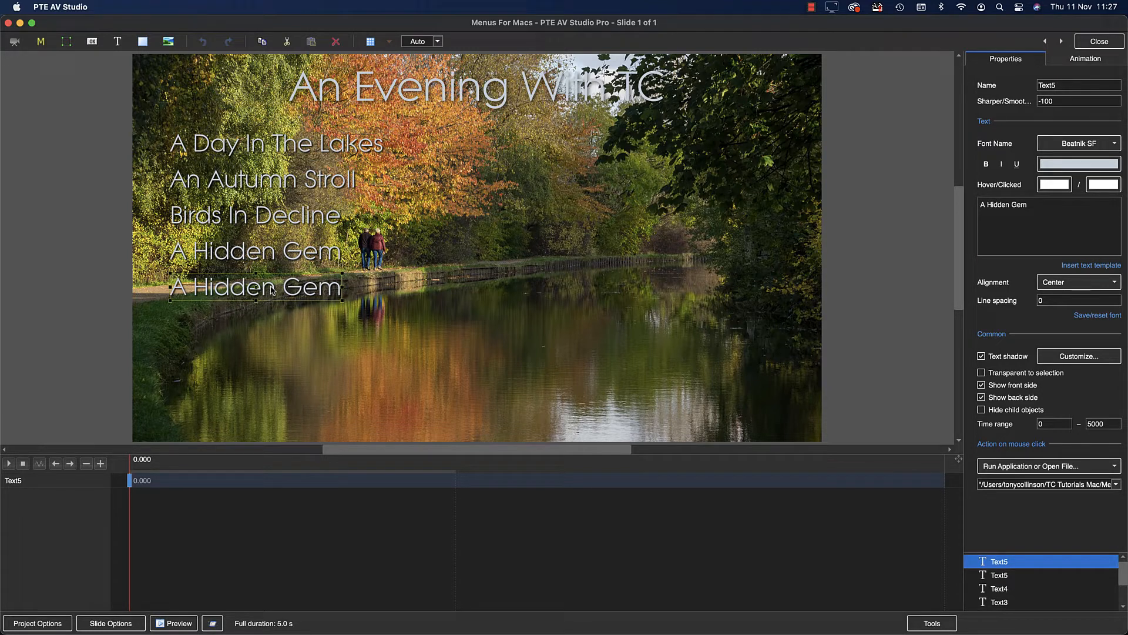
click(273, 255)
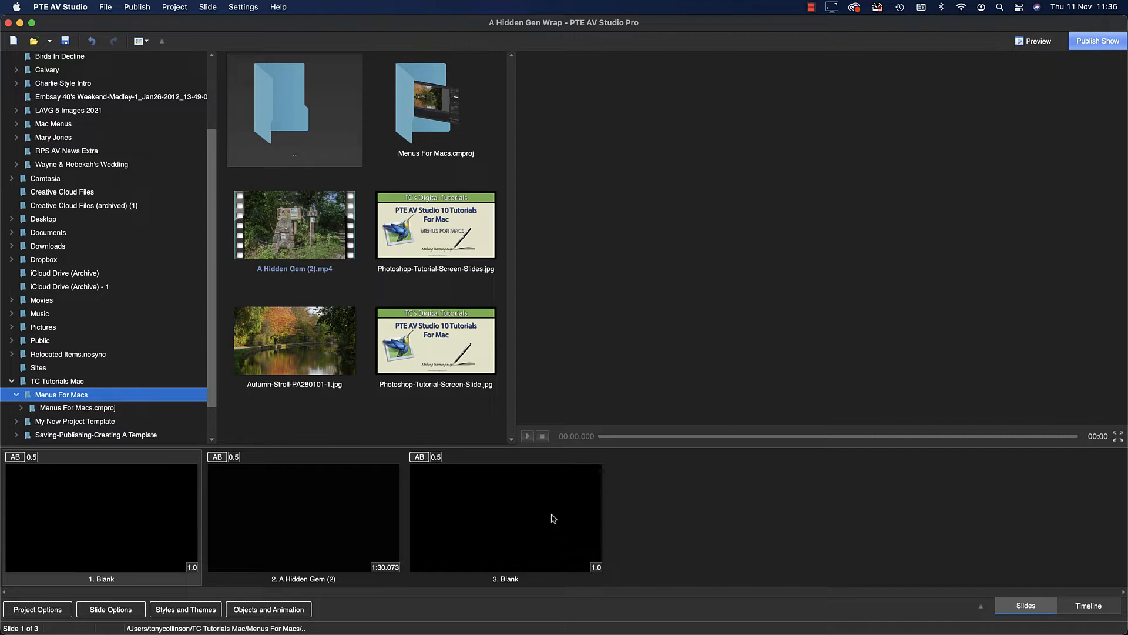
Play the opening of the A Hidden Gem video show and pause it during the video slide.
click(527, 436)
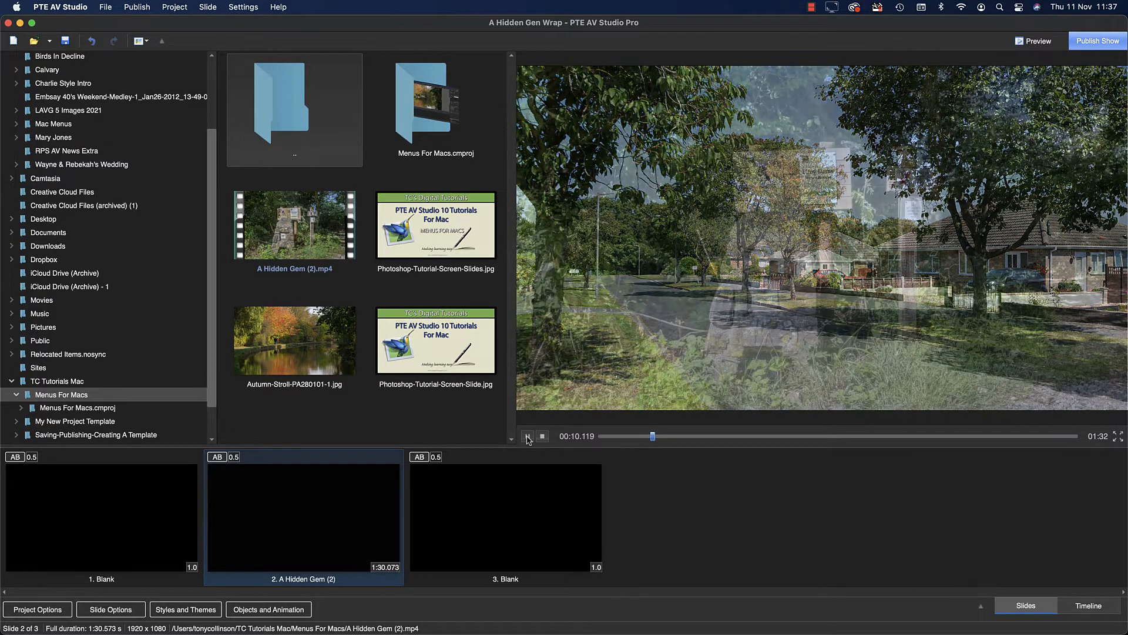
click(528, 436)
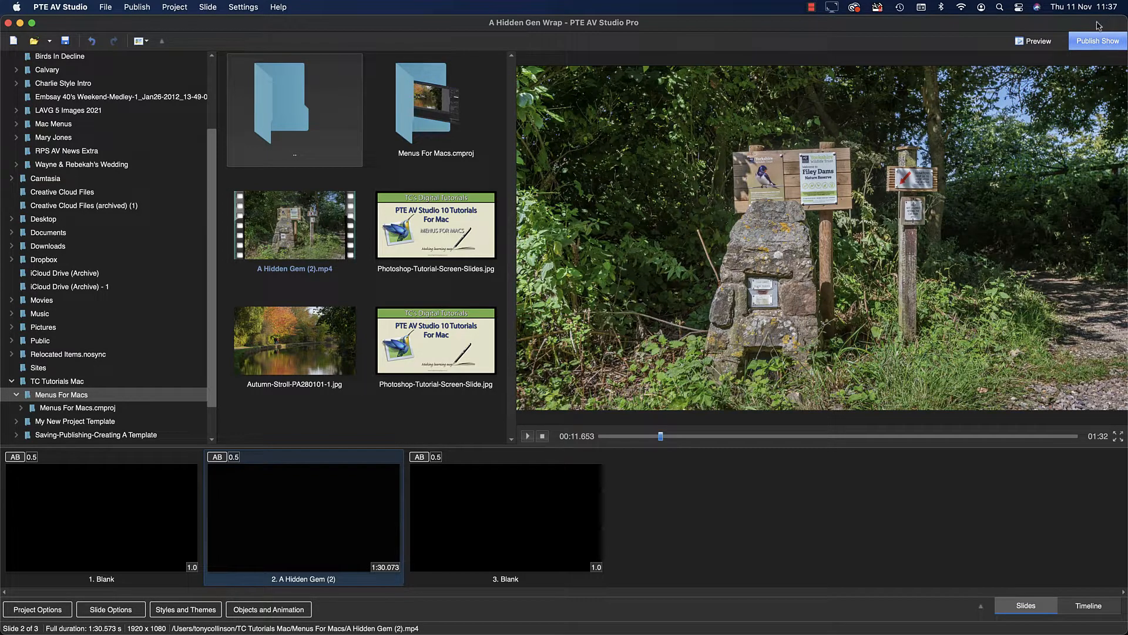
Publish the video show as a Show for Mac named "A Hidden Gem Wrap" in Menus For Macs, replacing the existing file.
click(1071, 45)
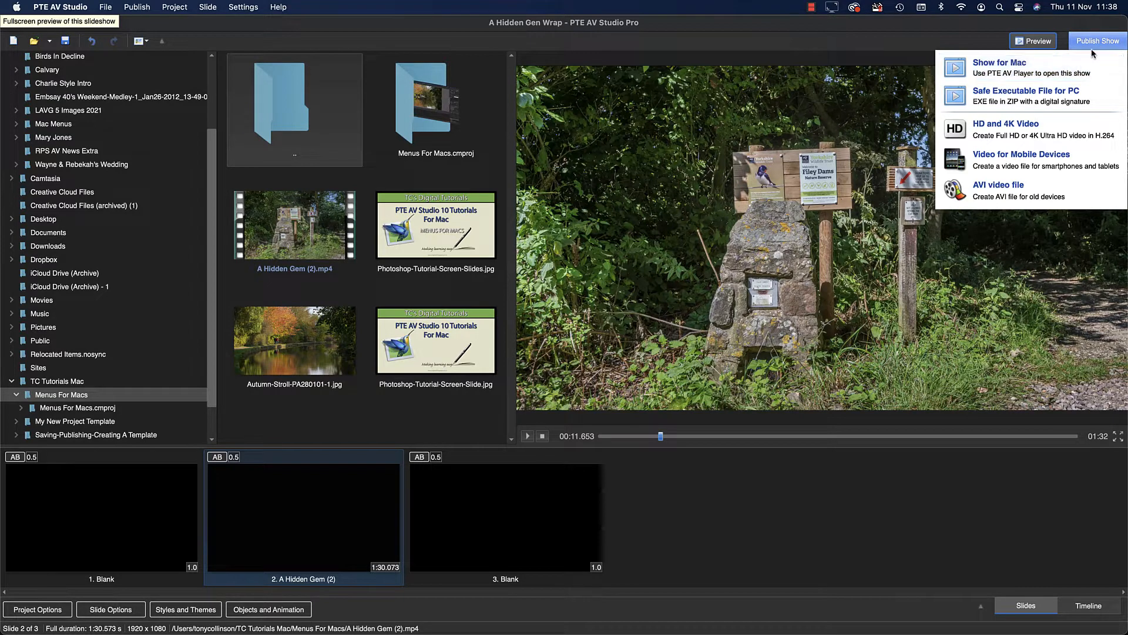
click(1013, 66)
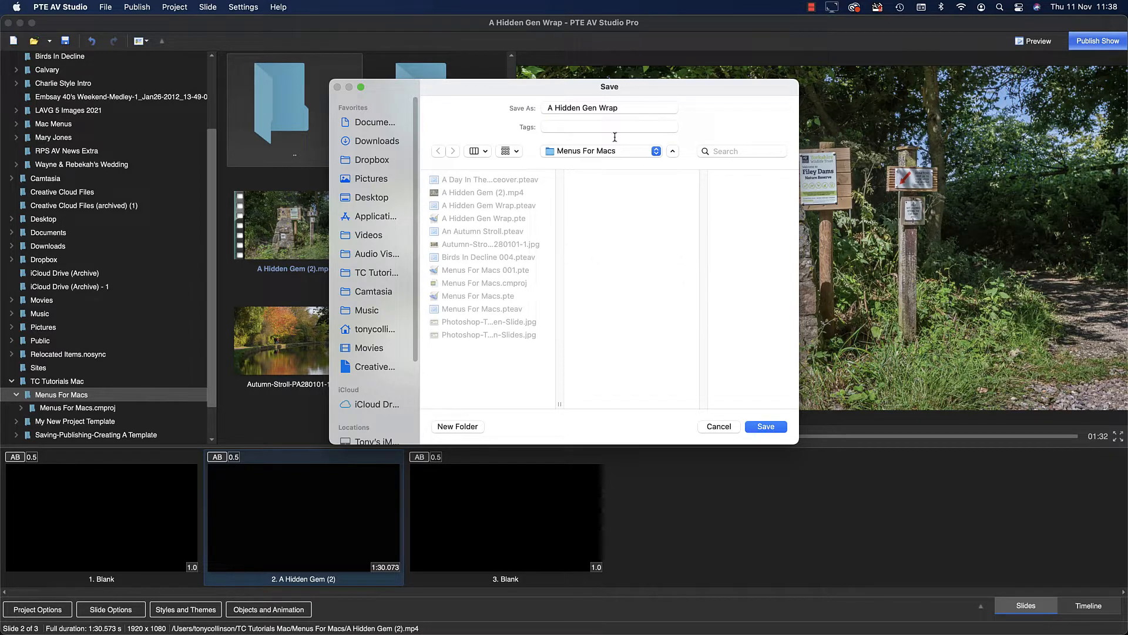
click(596, 108)
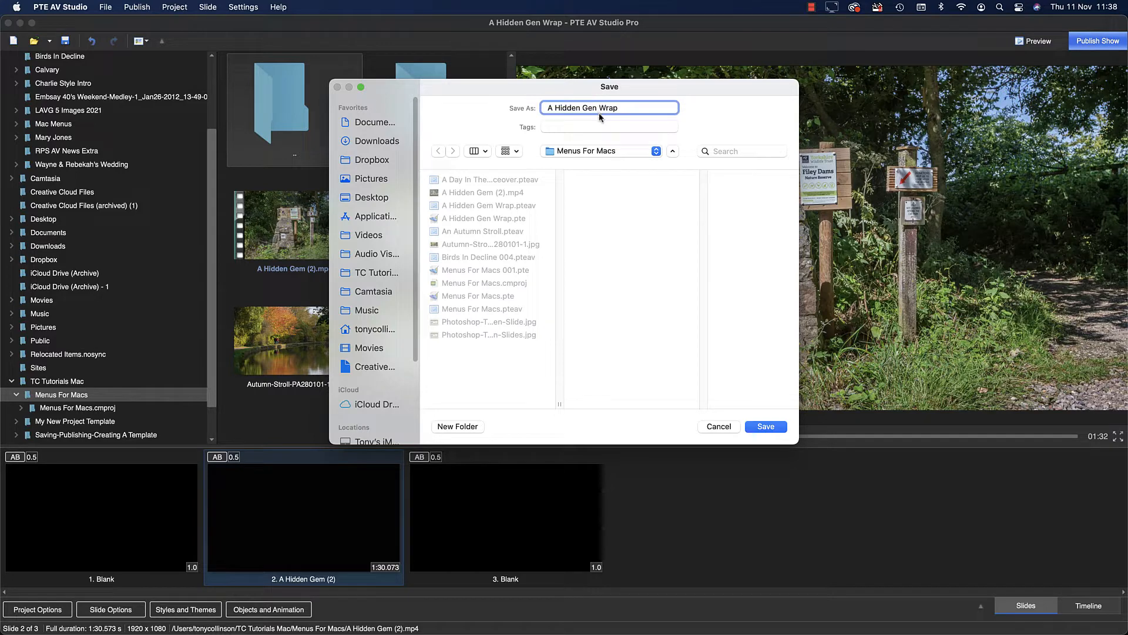
key(BackSpace)
text(m)
click(763, 427)
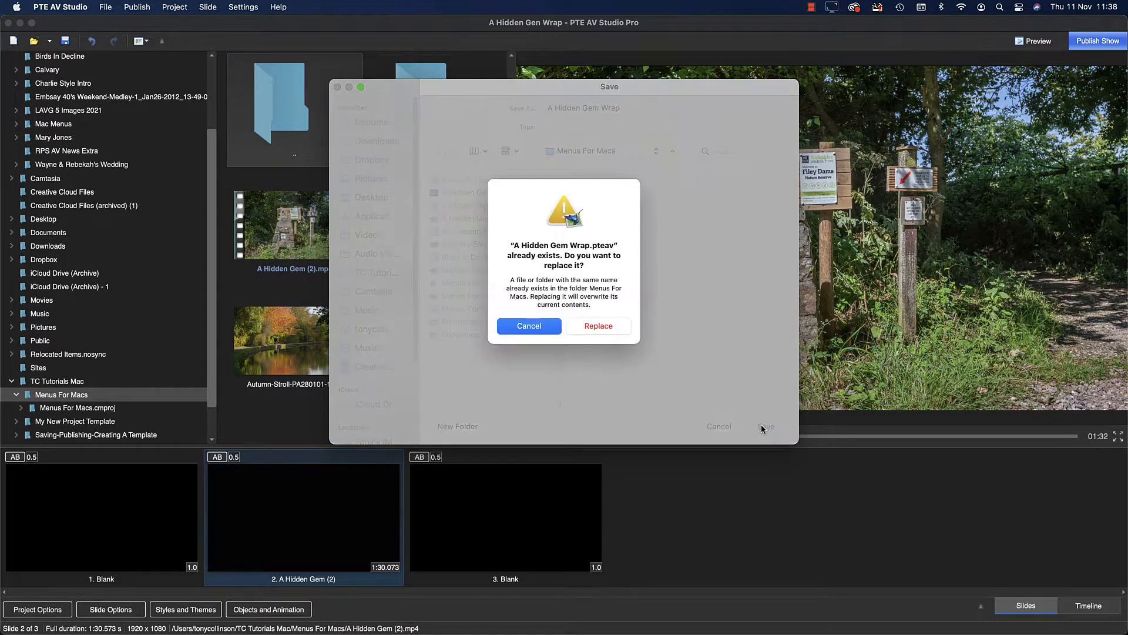
click(600, 326)
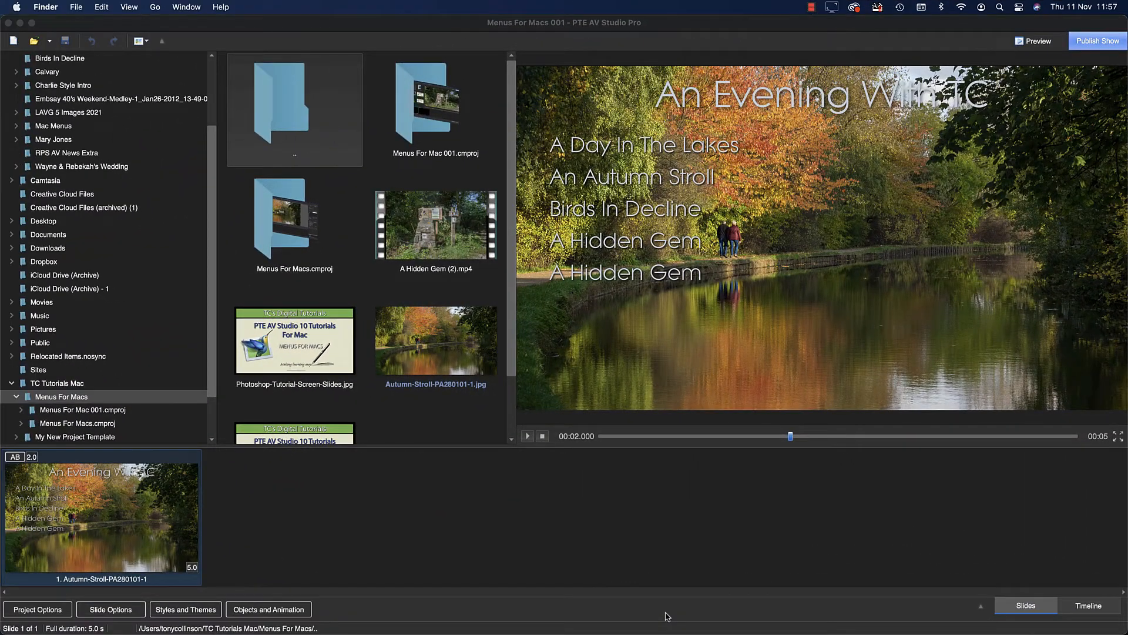
Open the menu slide's objects, select all five menu entries below the title and set their hover colour to red.
double_click(132, 518)
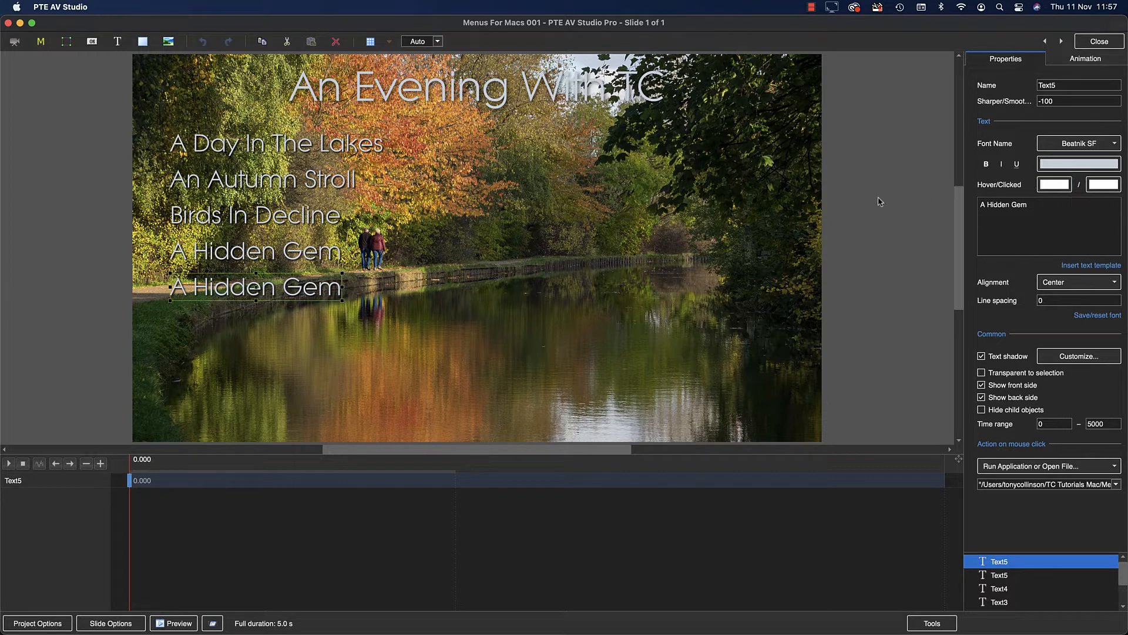
click(344, 148)
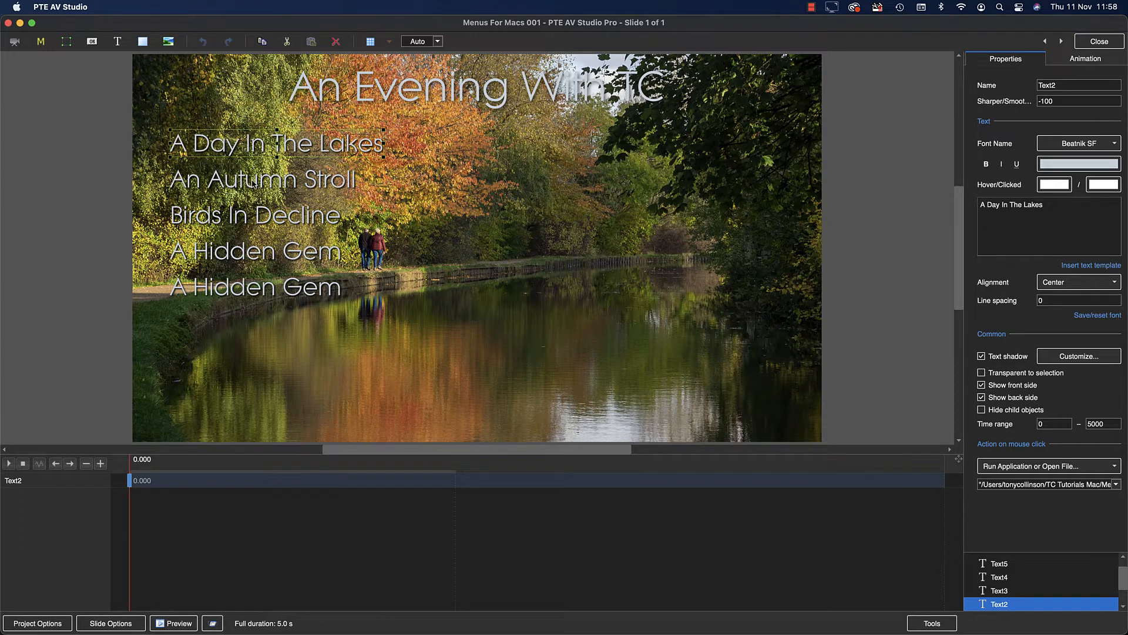
shift+click(255, 183)
shift+click(250, 220)
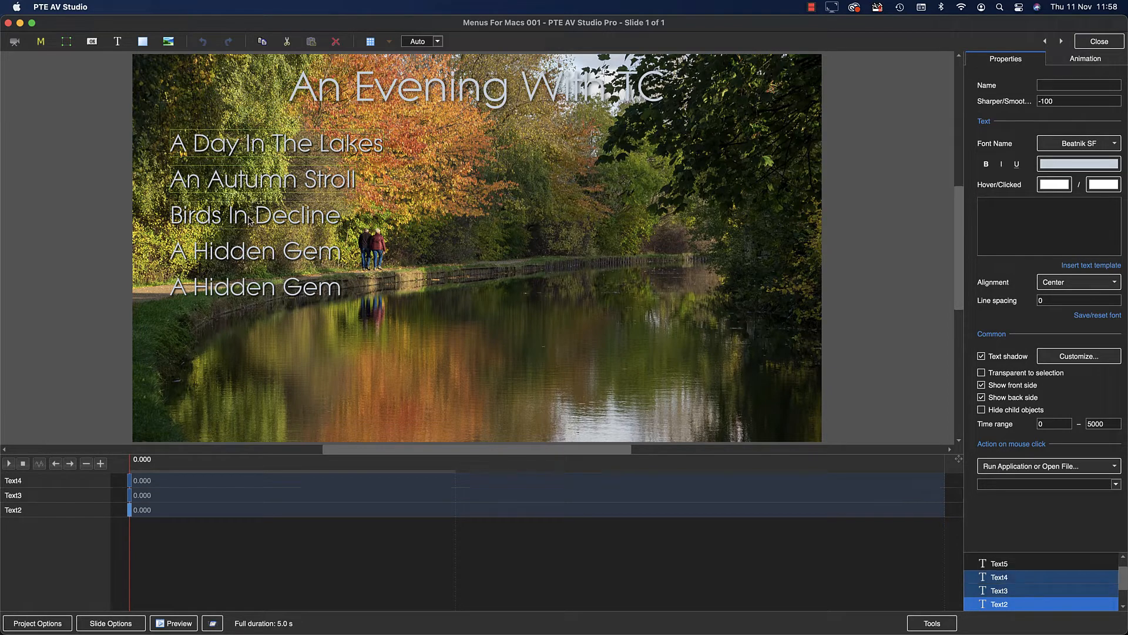
shift+click(251, 256)
shift+click(260, 288)
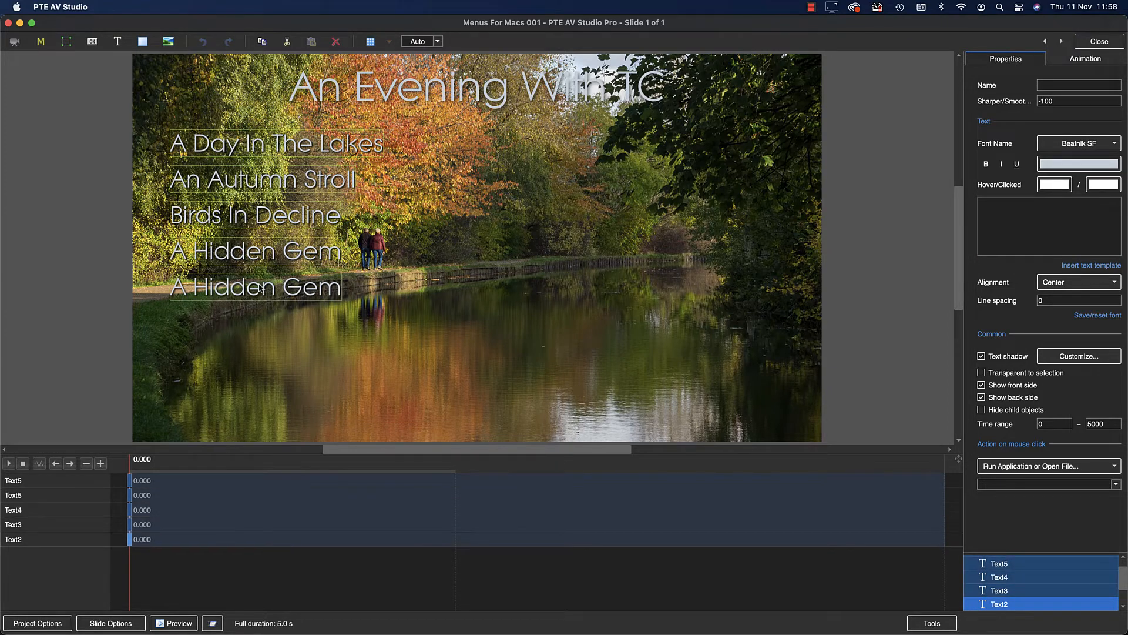
click(1053, 188)
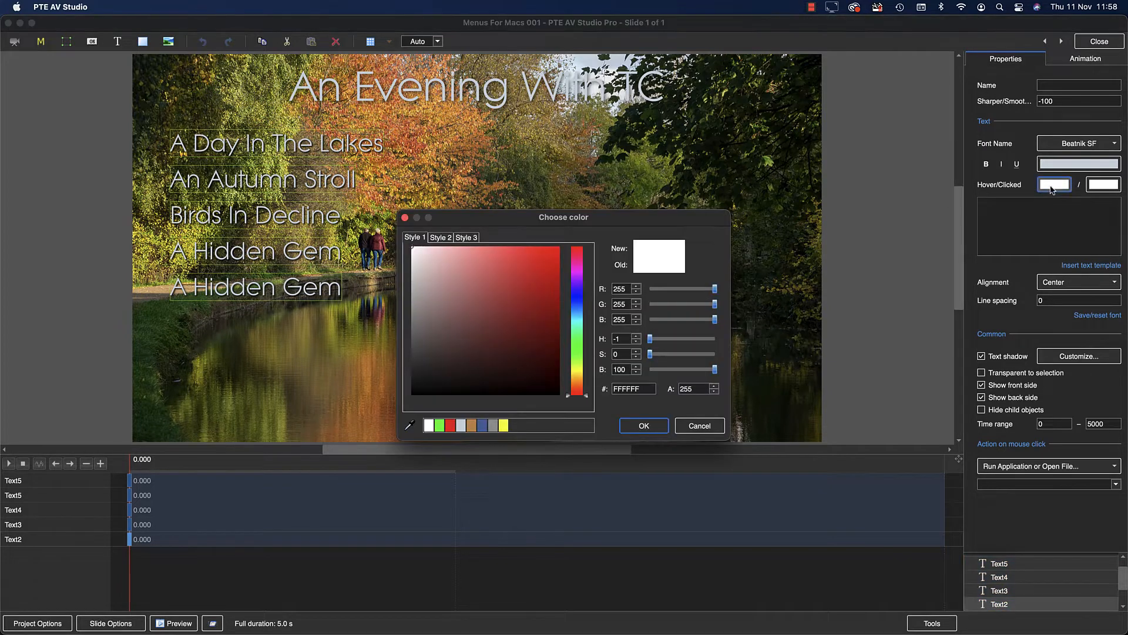
click(450, 425)
click(644, 424)
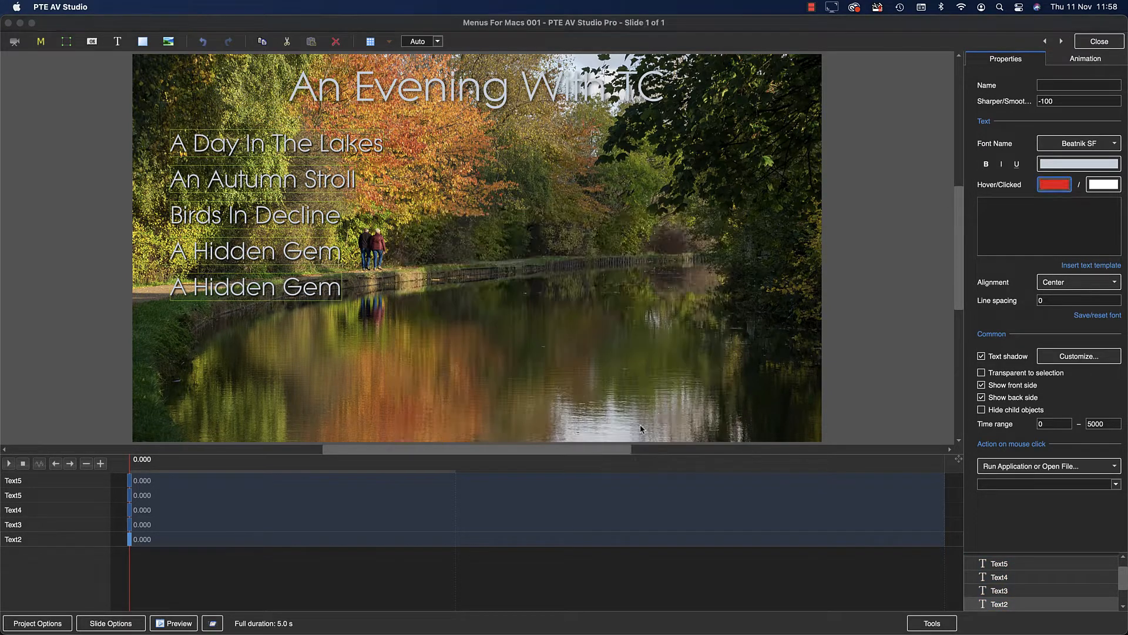
Set the clicked colour of the five selected menu entries to bright green (37F904).
click(1100, 187)
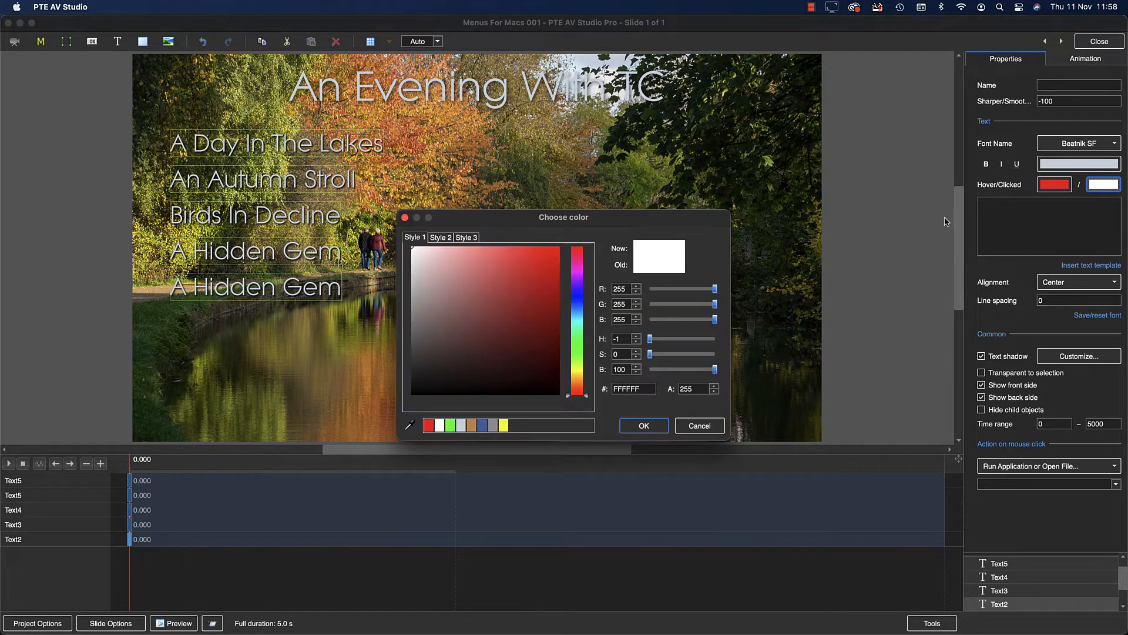
click(451, 425)
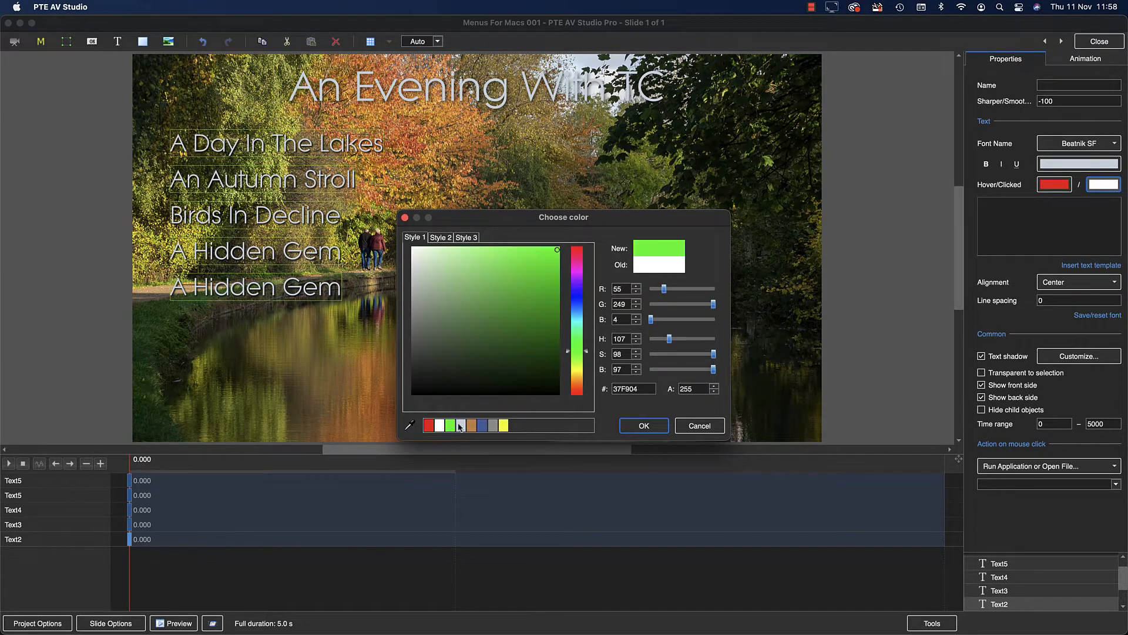
click(642, 427)
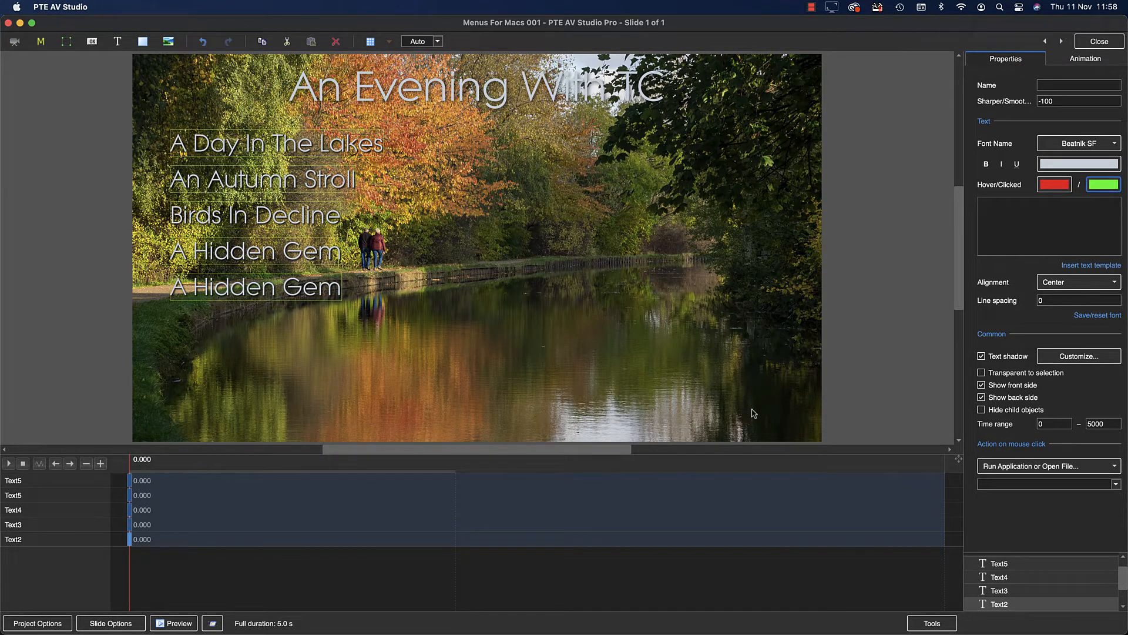
Apply the TC Shadow 1 drop shadow template to the five selected menu entries.
click(1069, 357)
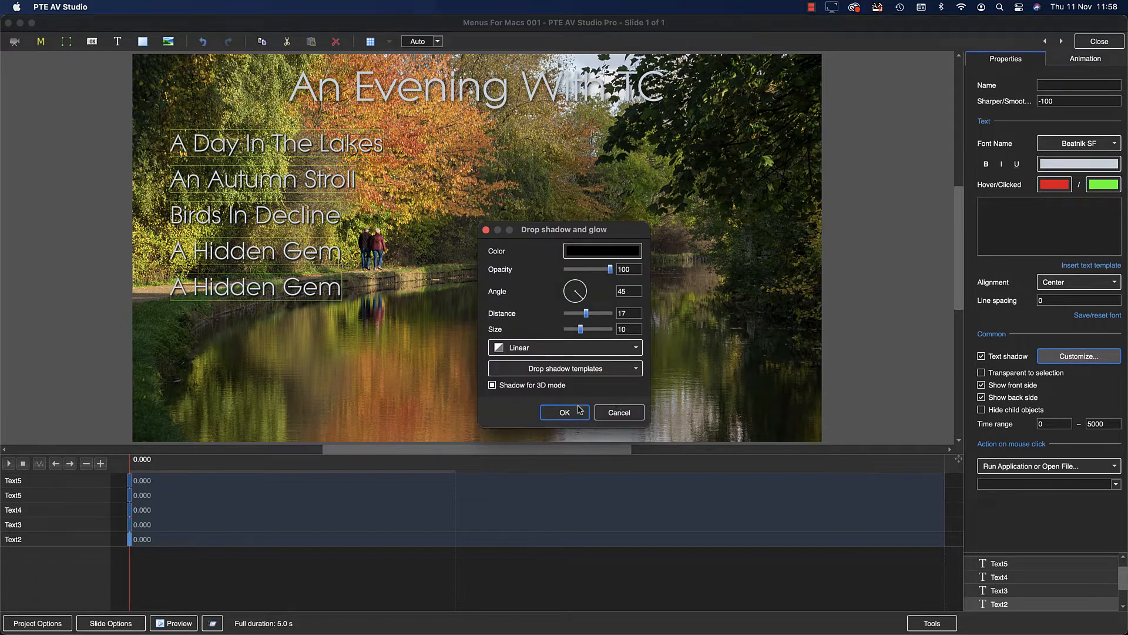
click(615, 372)
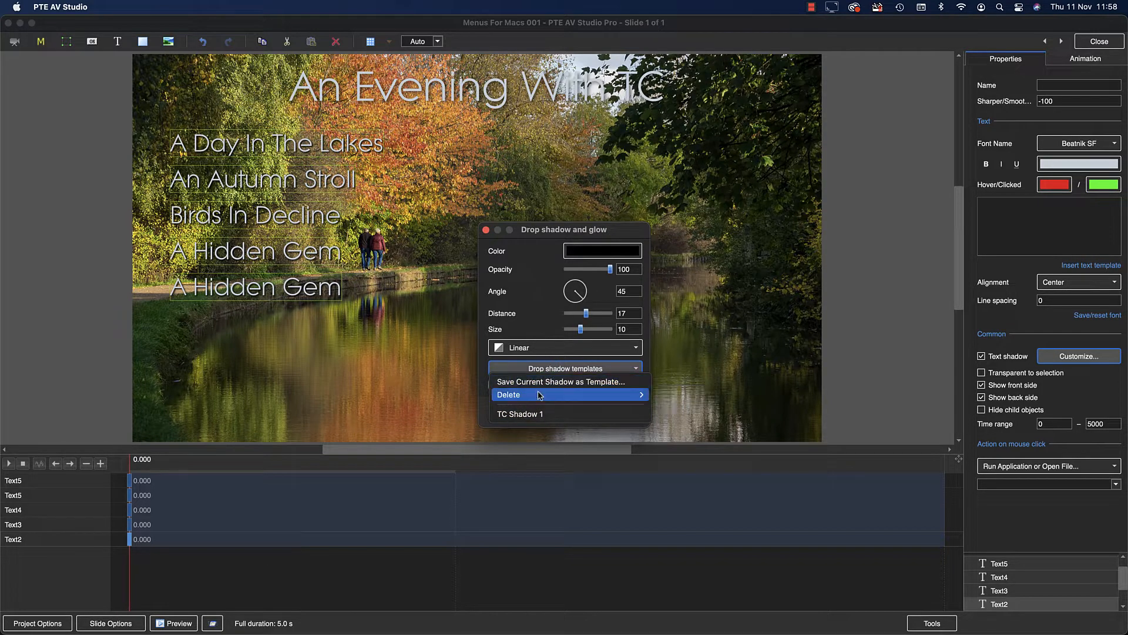
click(538, 415)
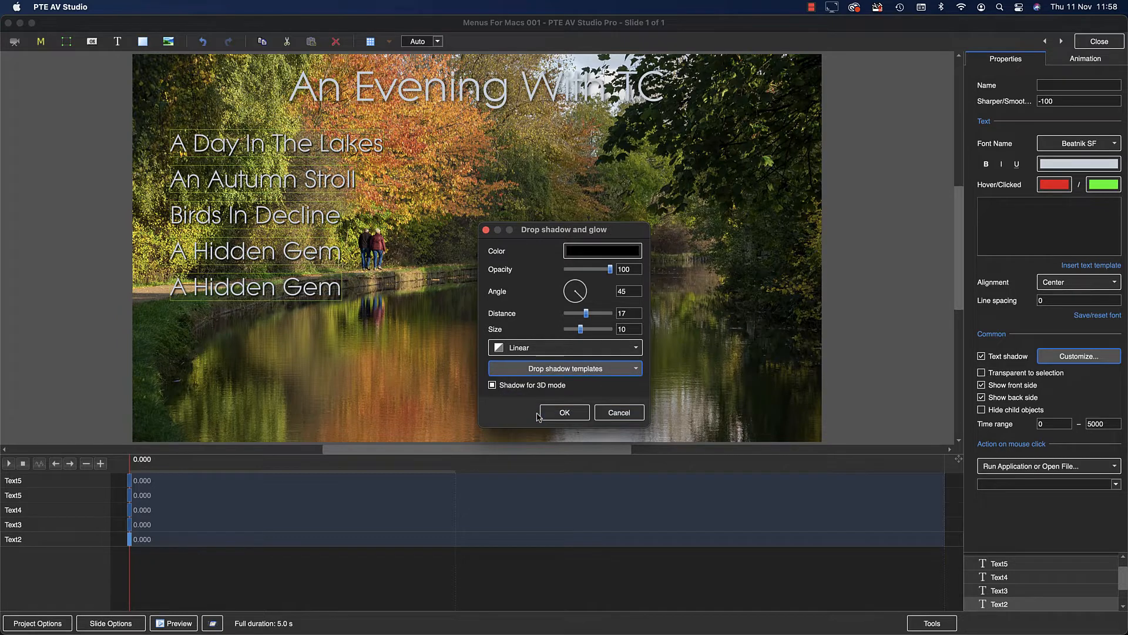
click(566, 413)
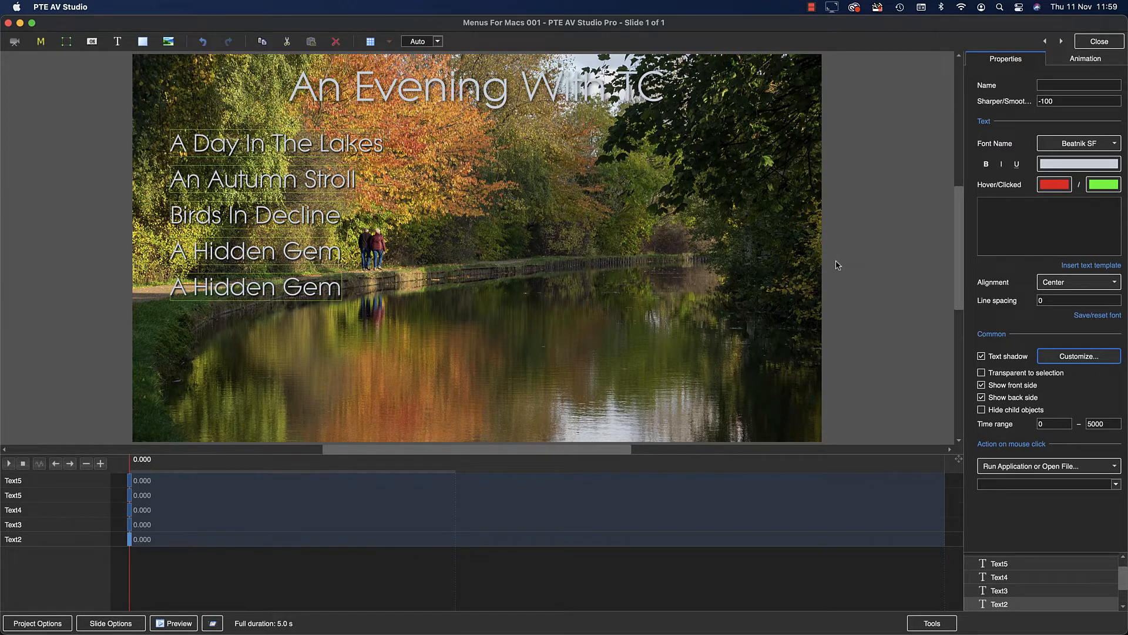
Show the alignment grid over the slide, hide it again and close the objects editor.
key(super+g)
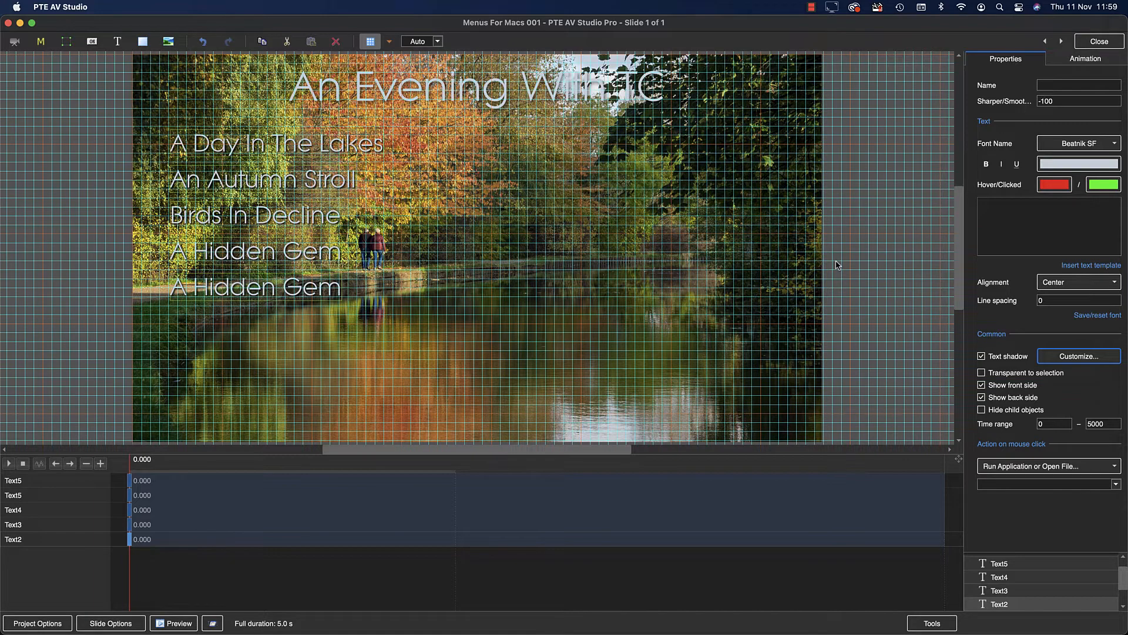
key(super+g)
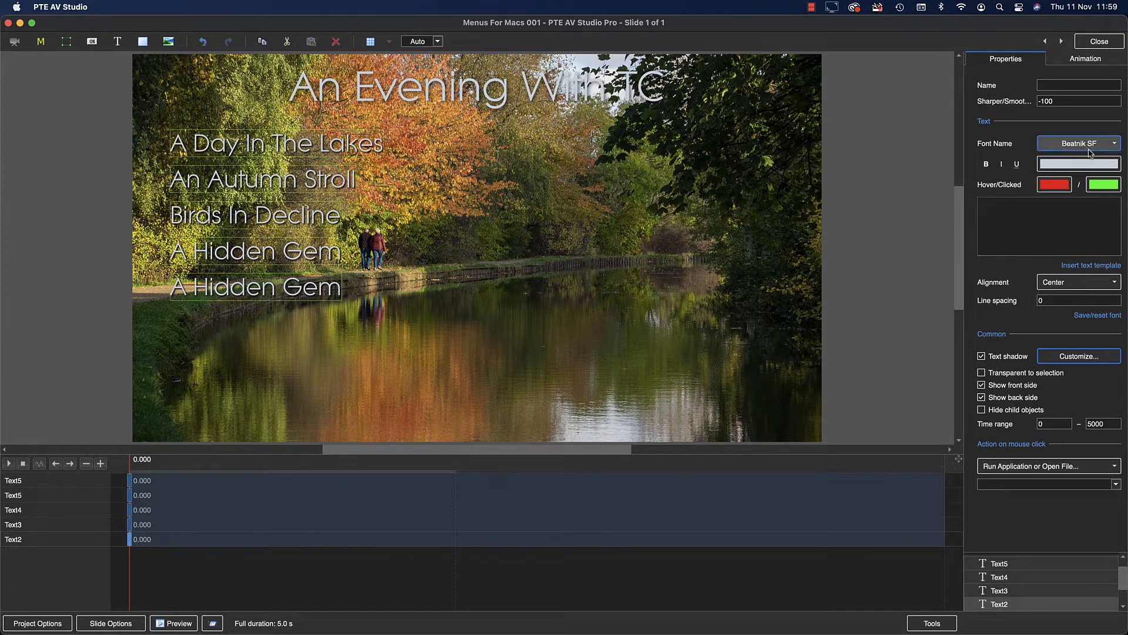
click(1099, 42)
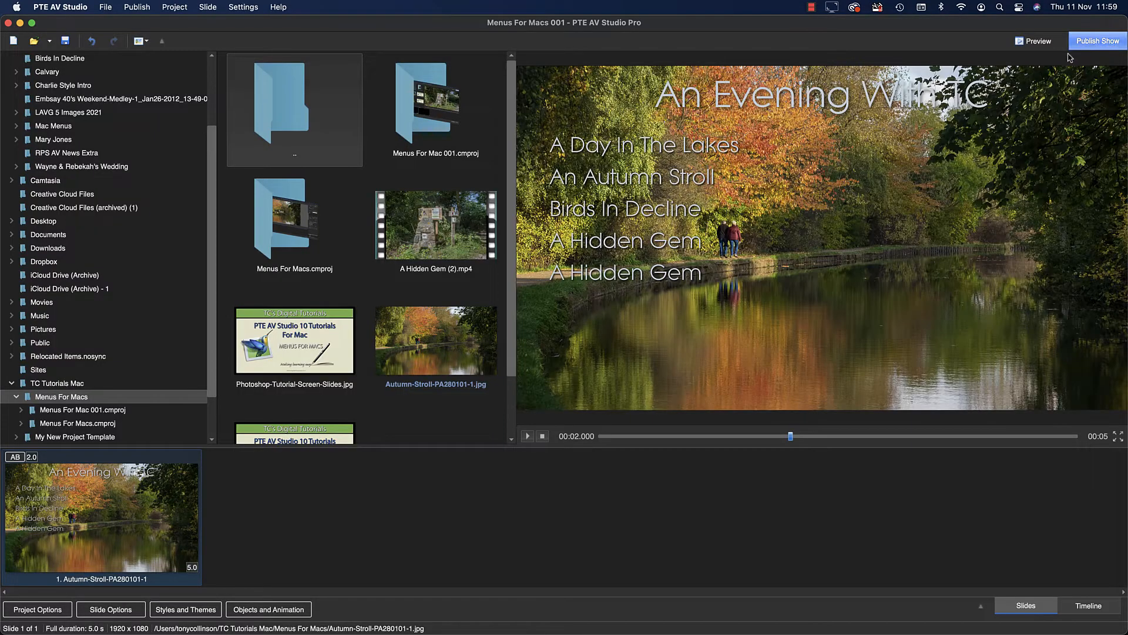
Publish the menu as a Show for Mac, saving it as Menus For Macs 001 in the Menus For Macs folder.
click(1099, 42)
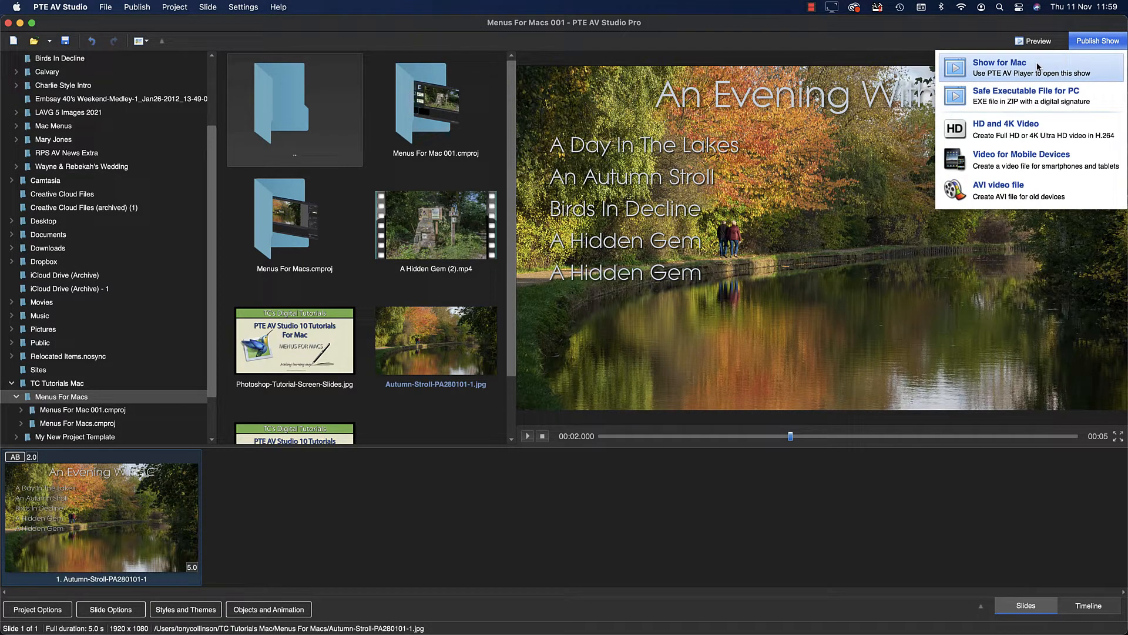
click(1038, 67)
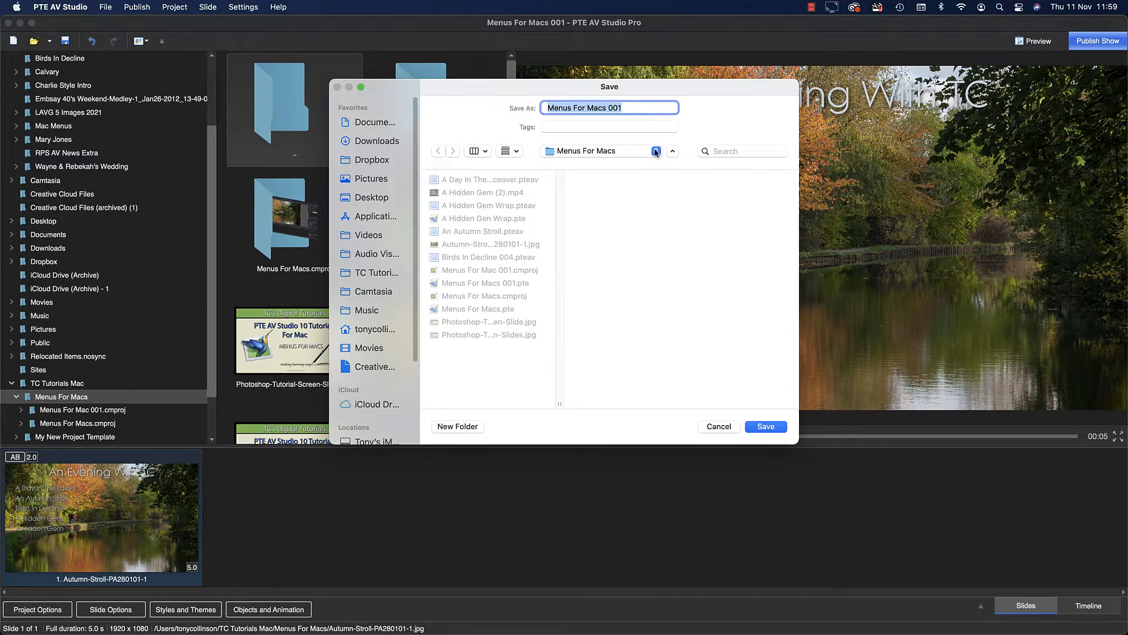
click(624, 108)
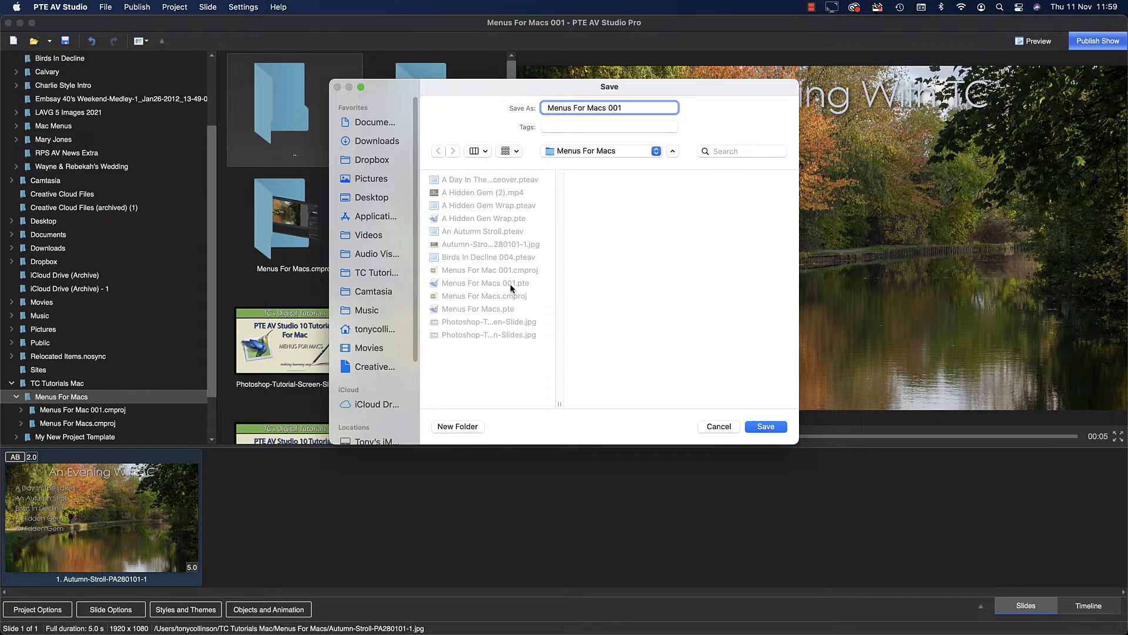
click(766, 427)
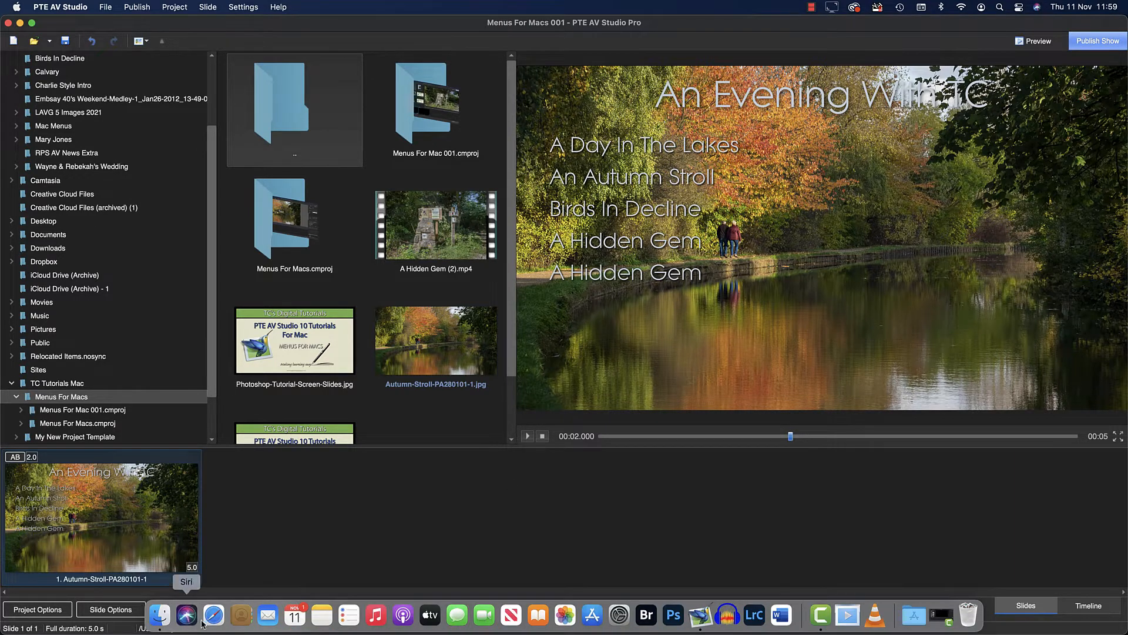
Switch to Finder and launch the published show Menus For Macs 001.pteav from the Menus For Macs folder.
click(157, 621)
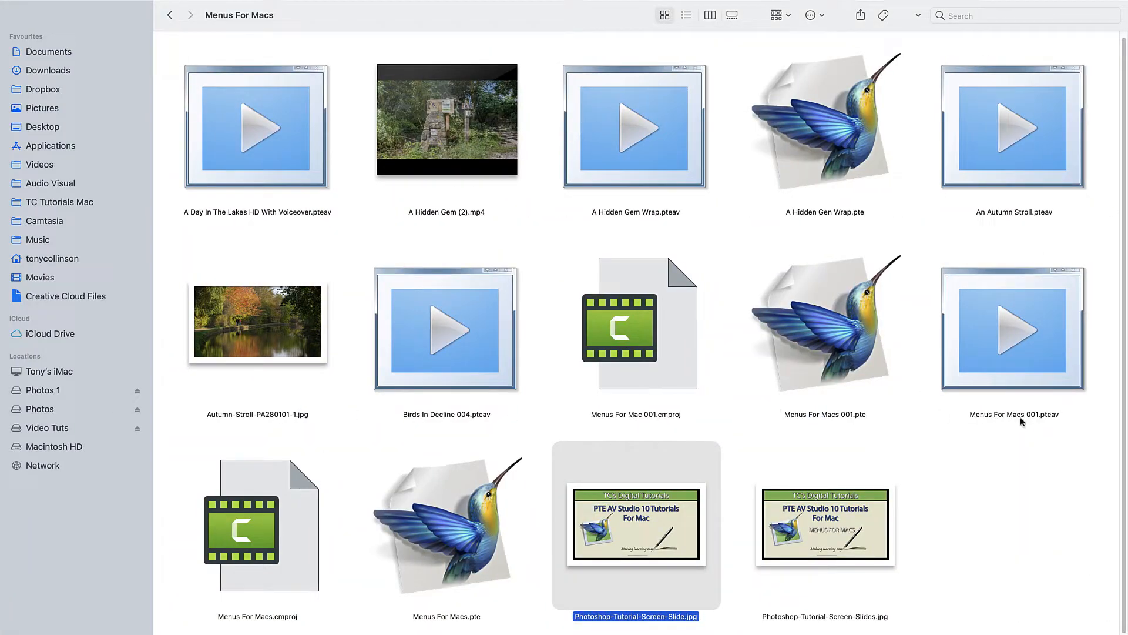
click(1020, 332)
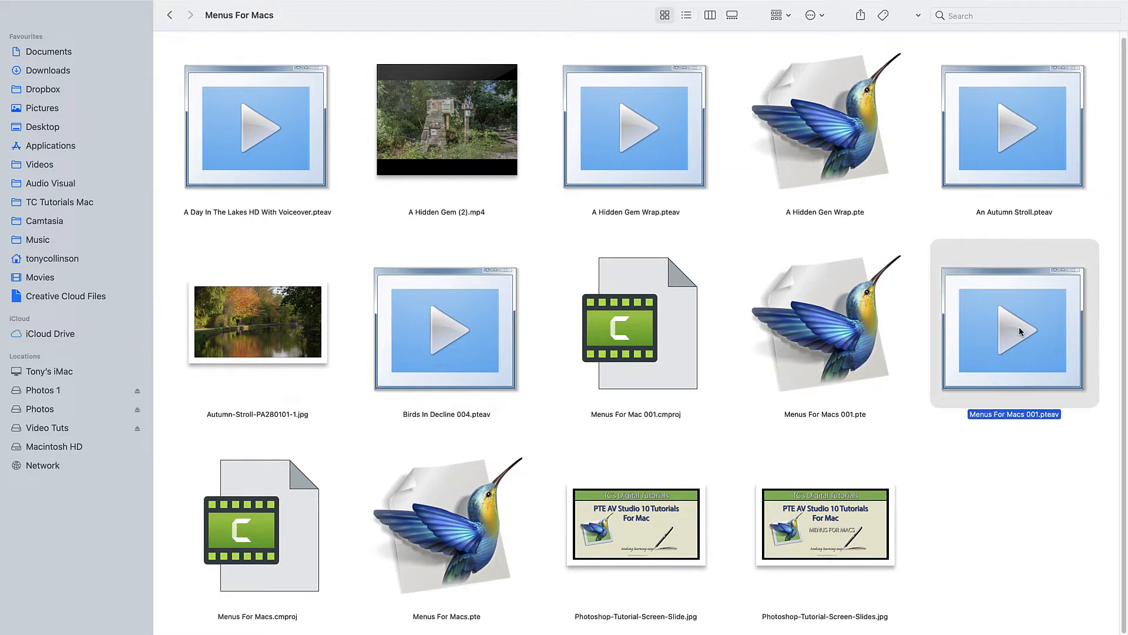
double_click(1020, 331)
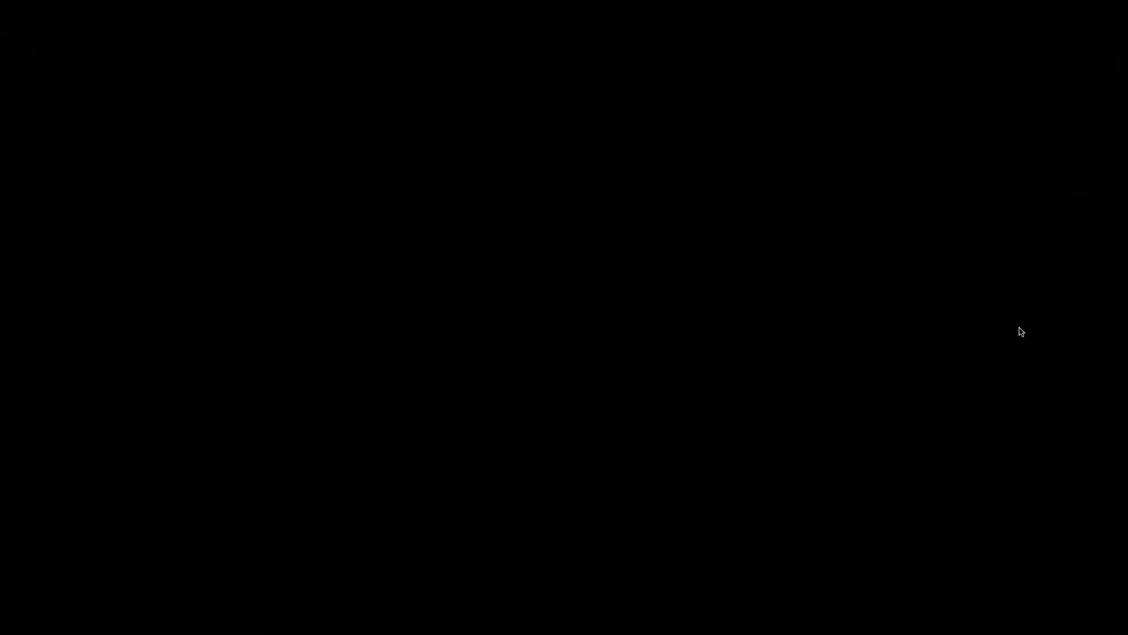
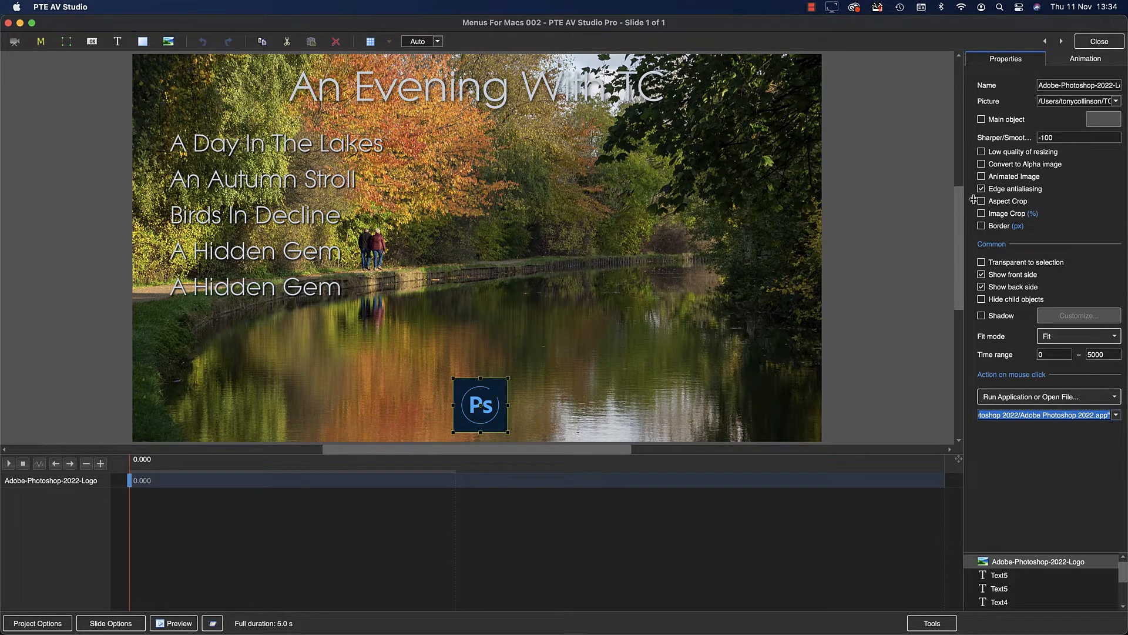
Close the objects editor, preview the menu slide full screen and test the Photoshop logo's launch action.
click(1098, 41)
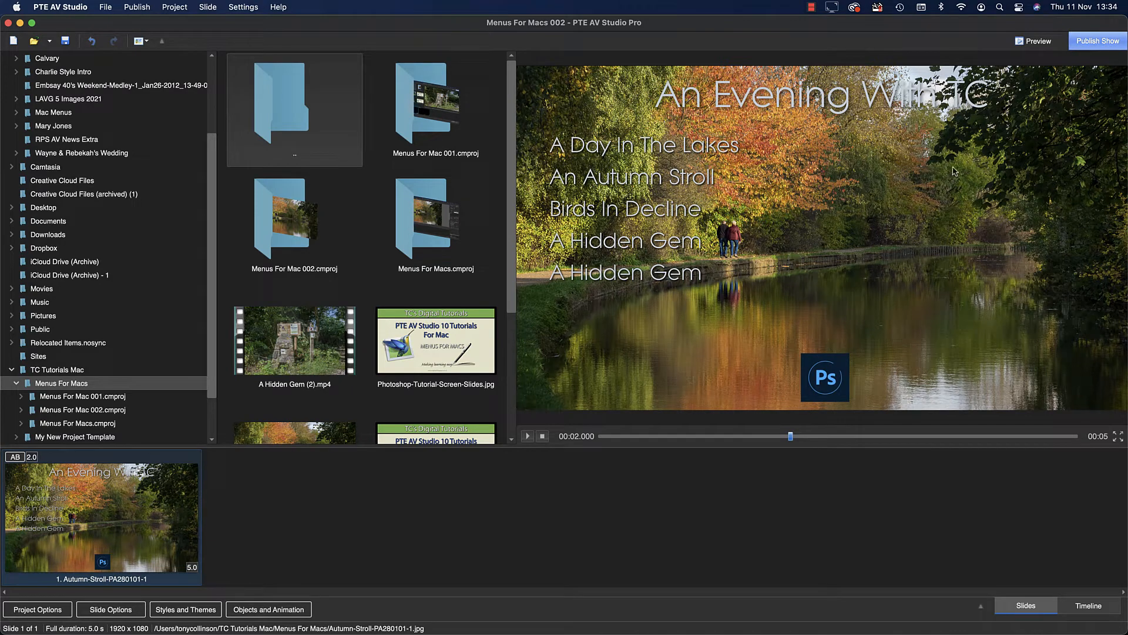
click(1038, 42)
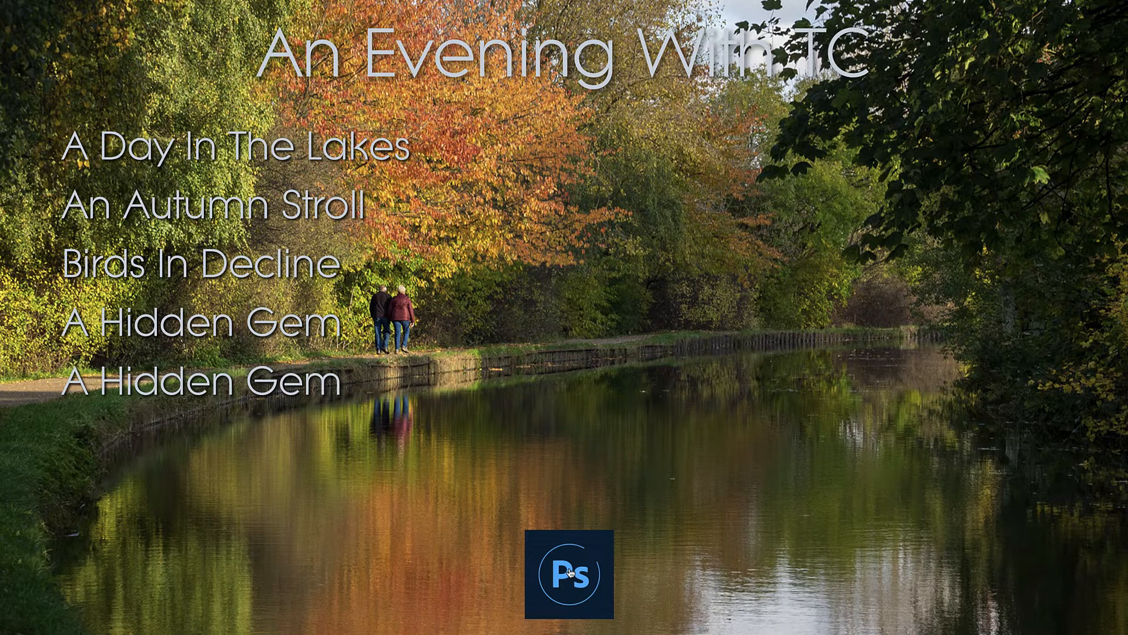
click(569, 573)
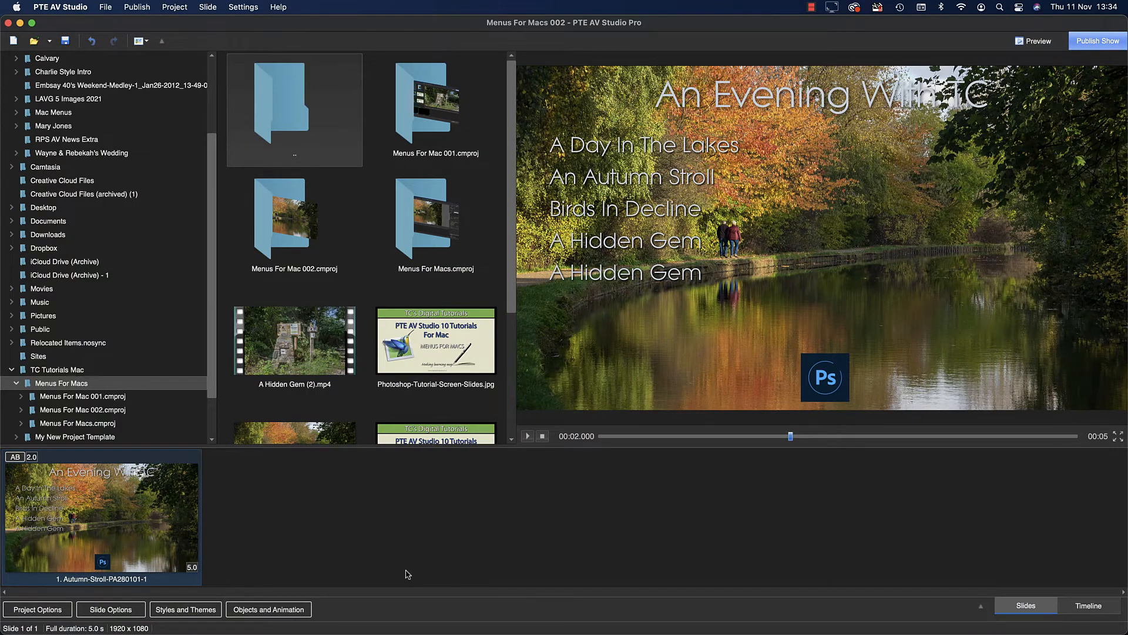
Strip the folder path from the A Day In The Lakes entry's run action, leaving "A Day In The Lakes HD With Voiceover.pteav", and close the objects editor.
double_click(161, 555)
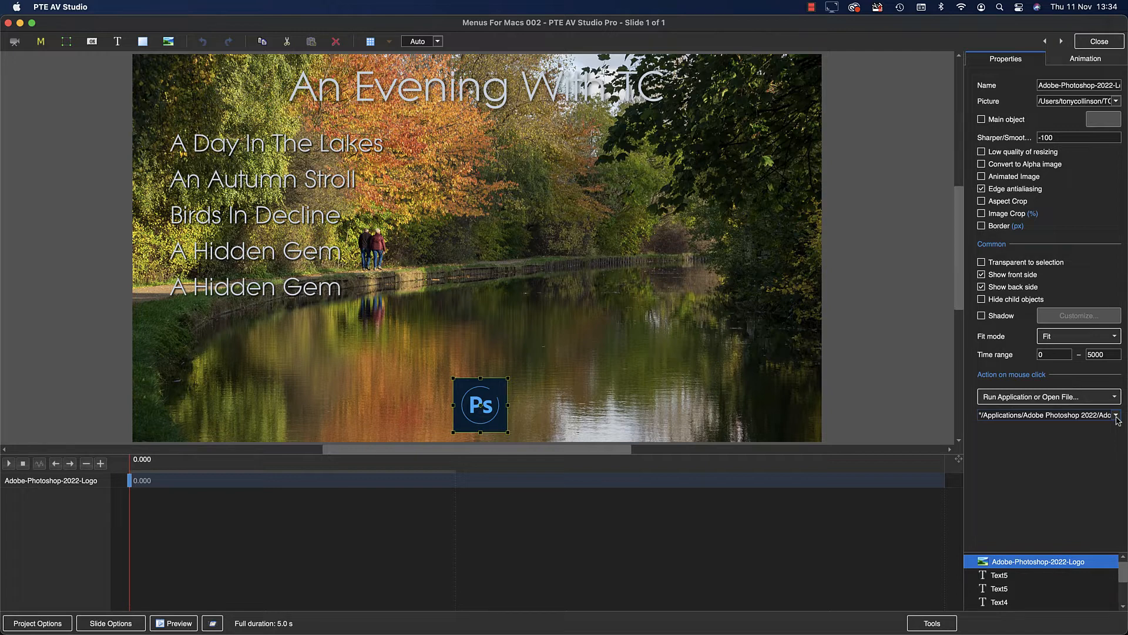
click(304, 146)
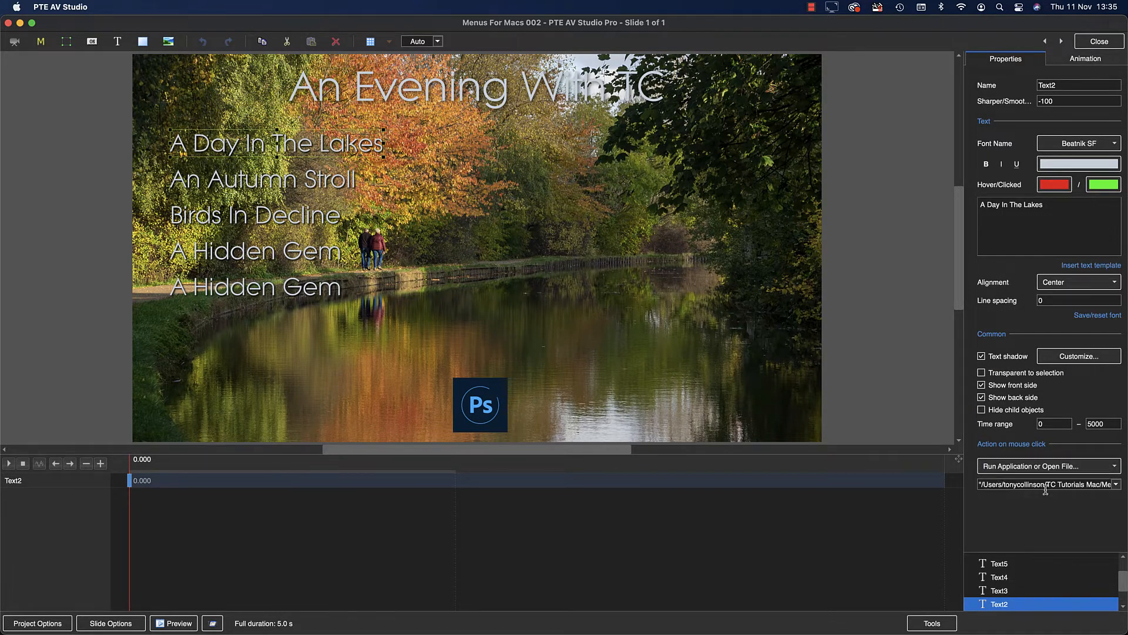
click(1108, 484)
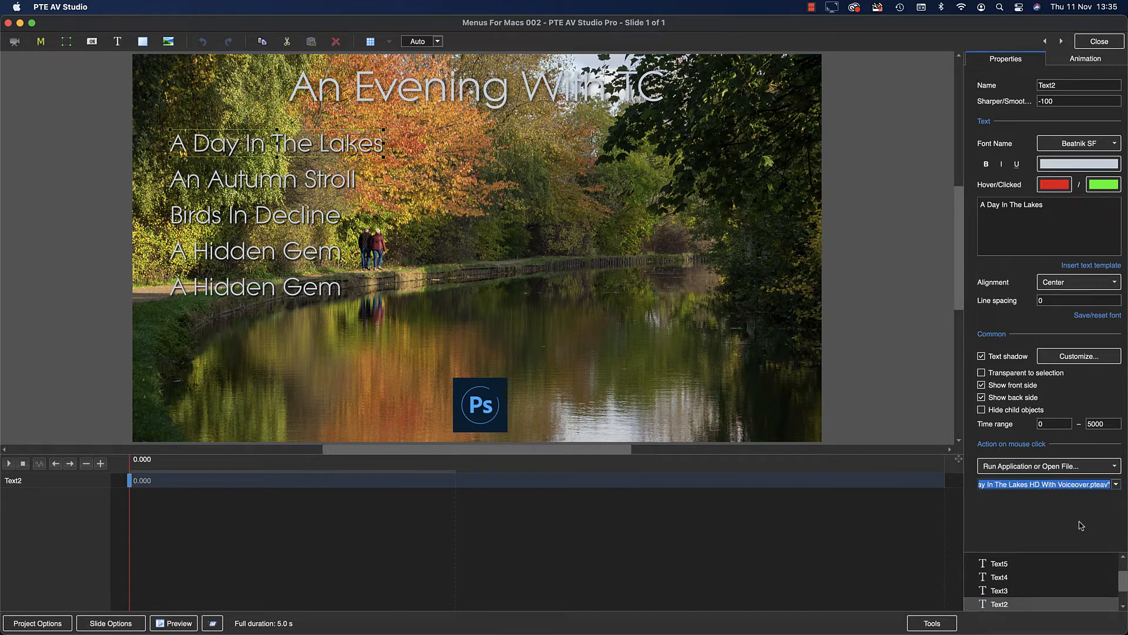
click(1012, 485)
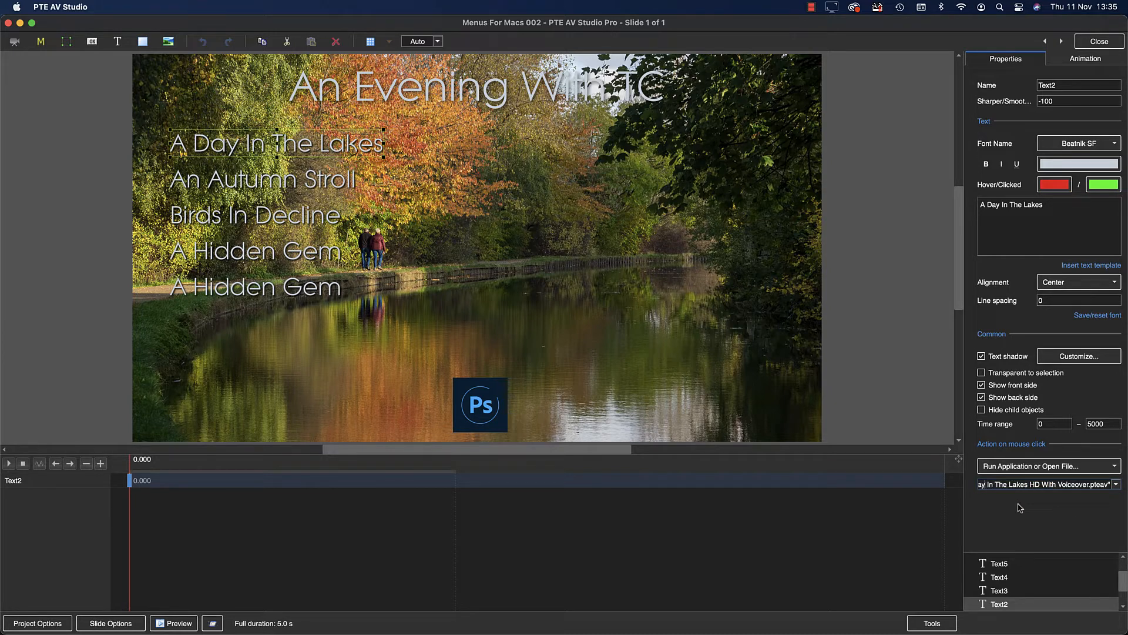
key(Left)
key(Left)
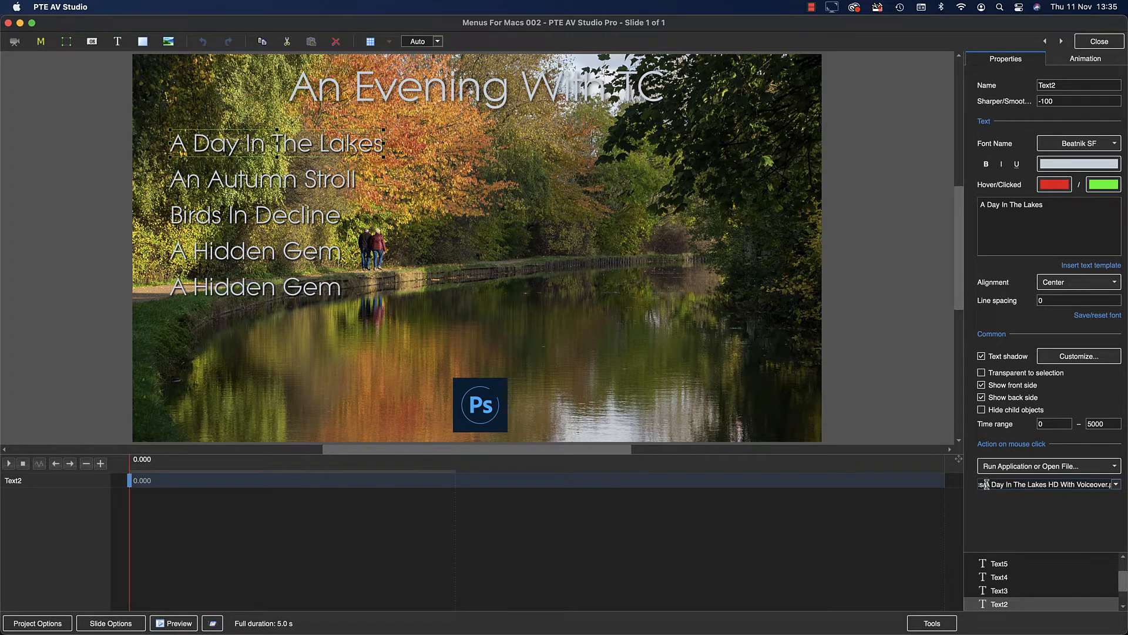
drag(986, 484, 961, 487)
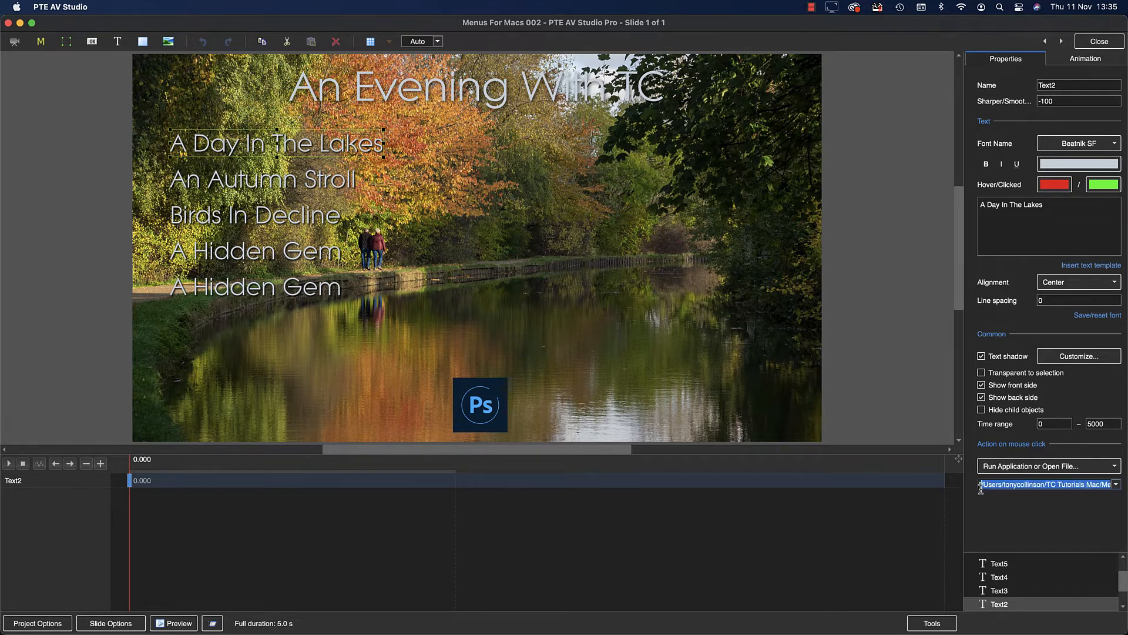
key(BackSpace)
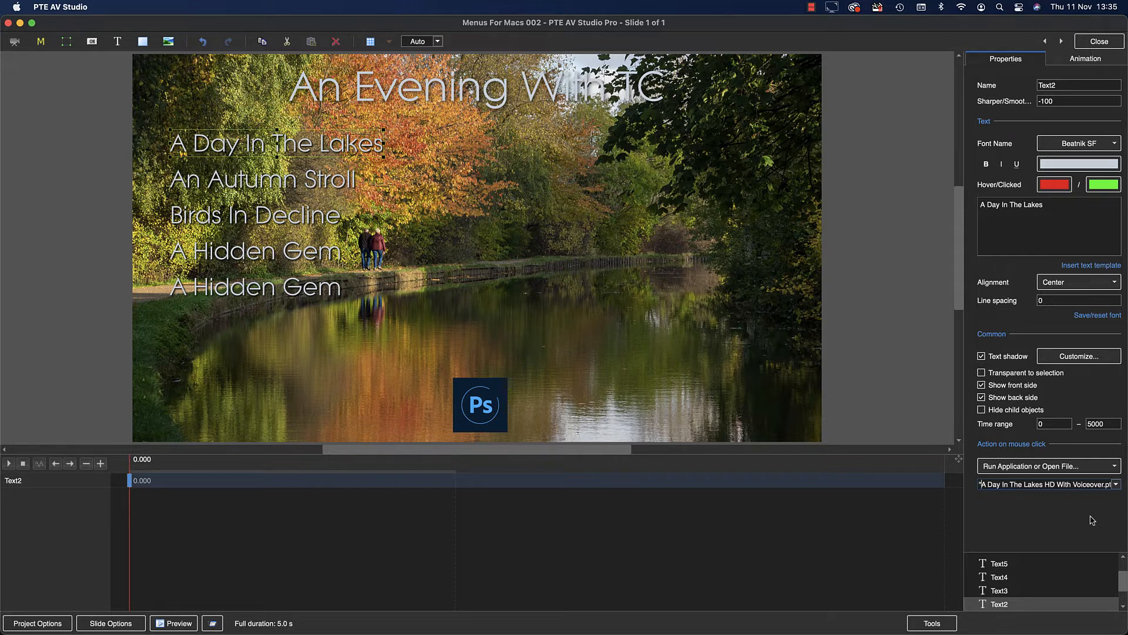
click(1098, 41)
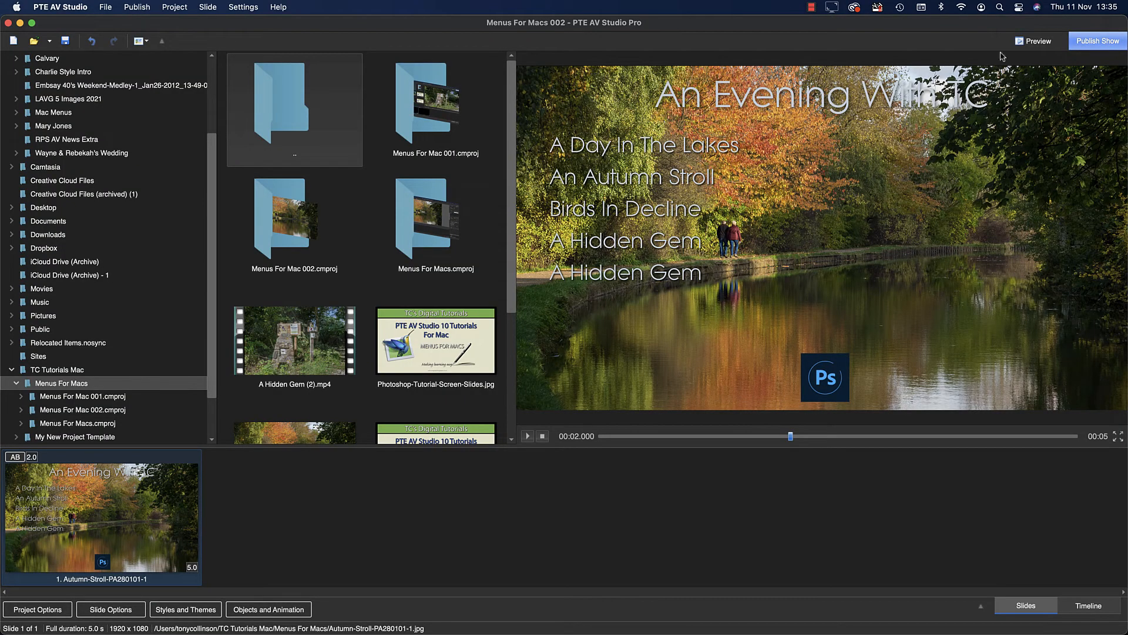
Preview the menu, test the An Autumn Stroll and A Day In The Lakes entries, and exit the preview.
click(1034, 43)
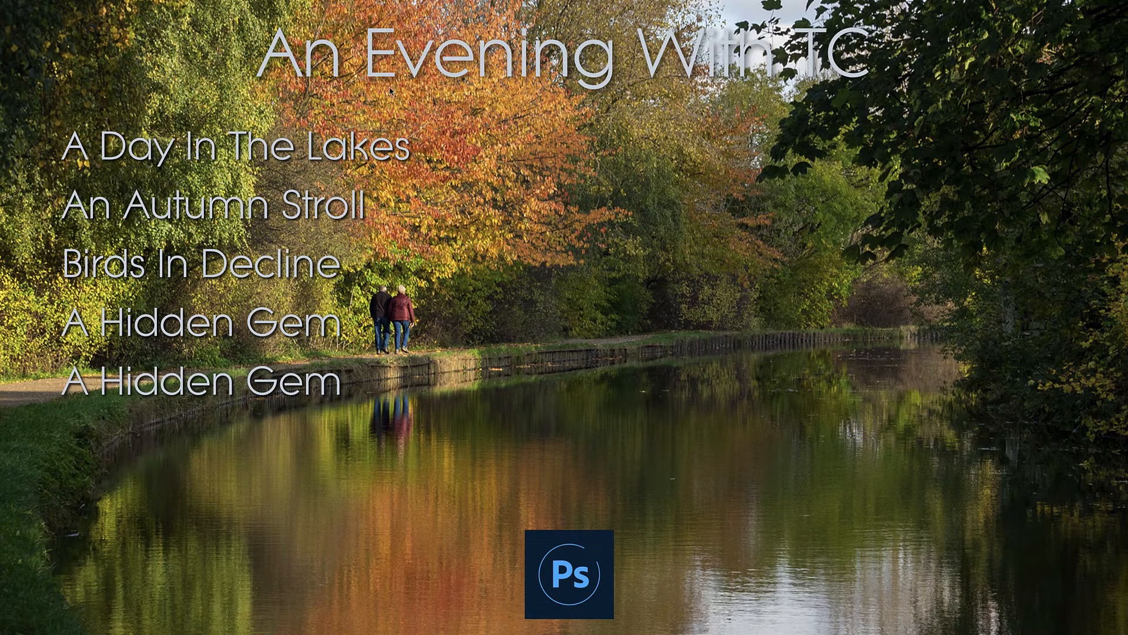
click(299, 197)
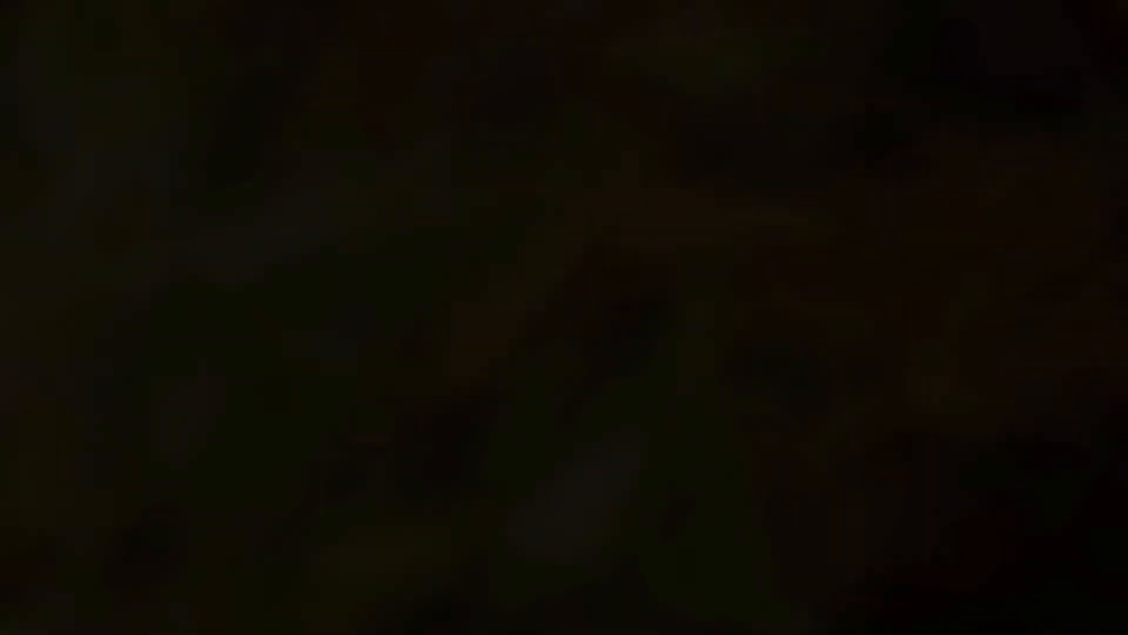
key(Escape)
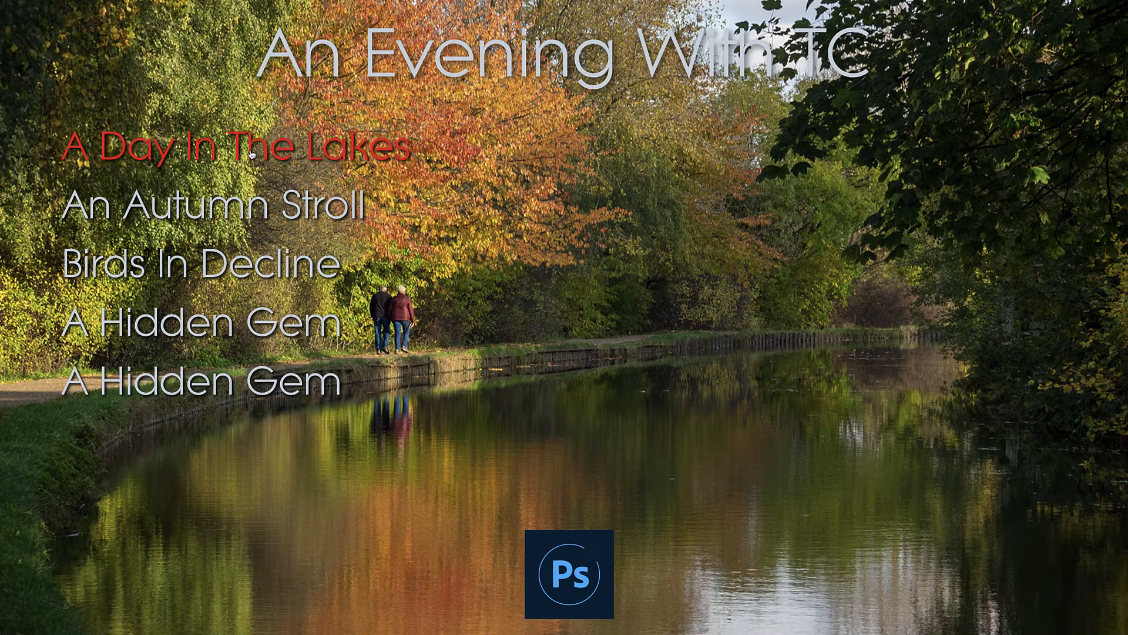
click(251, 154)
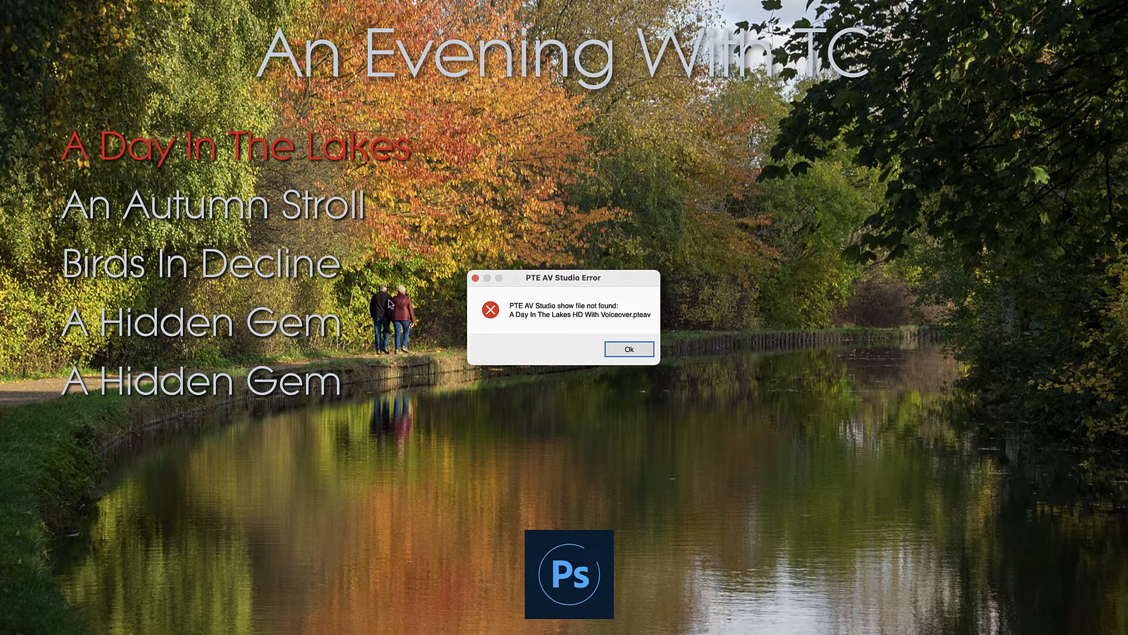
click(624, 353)
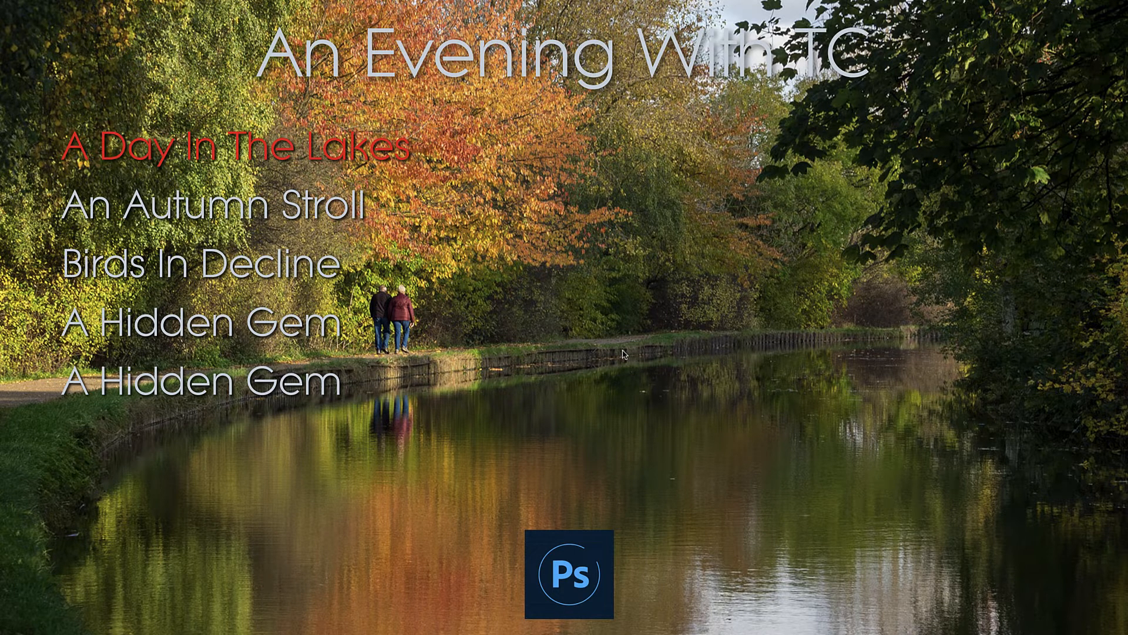
key(Escape)
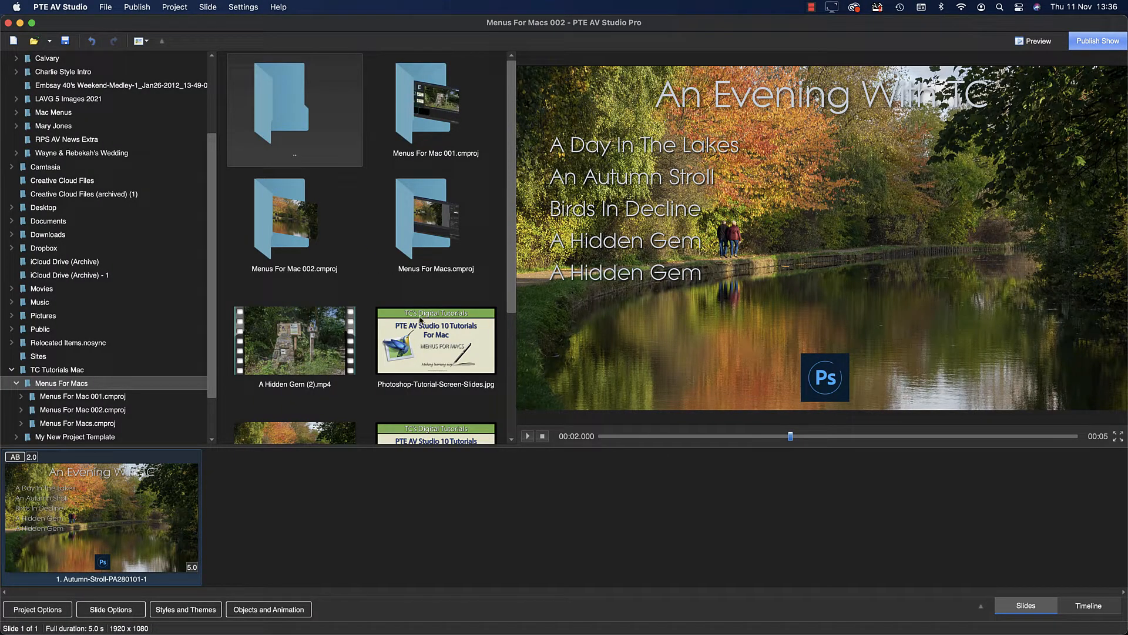
Minimize the project window, launch Adobe Photoshop 2021 and quit it again.
click(20, 23)
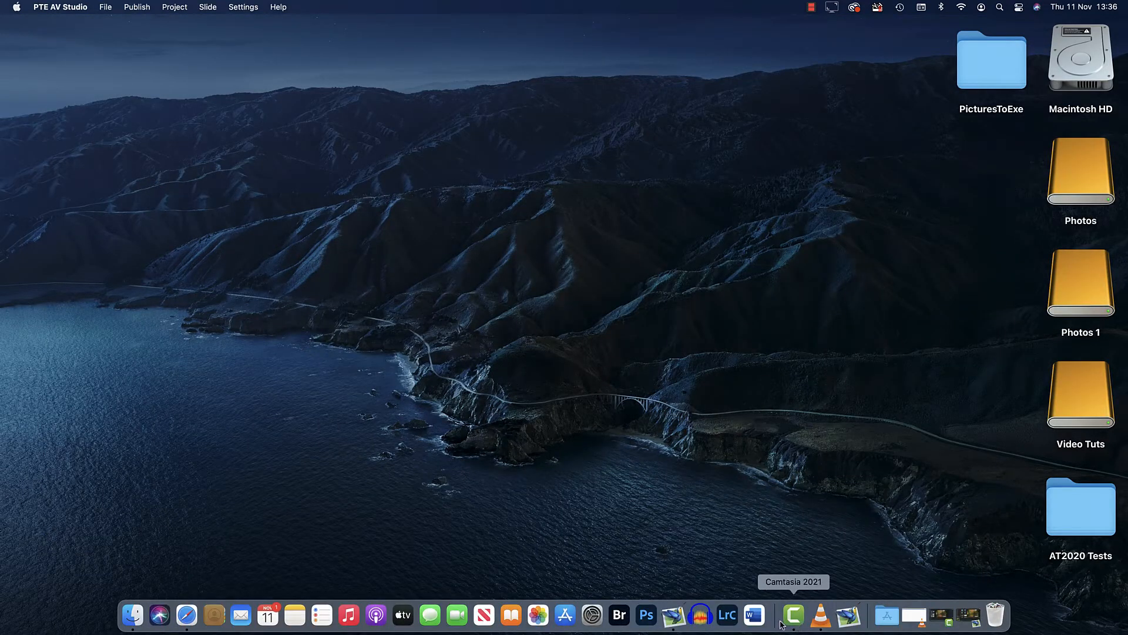
click(645, 616)
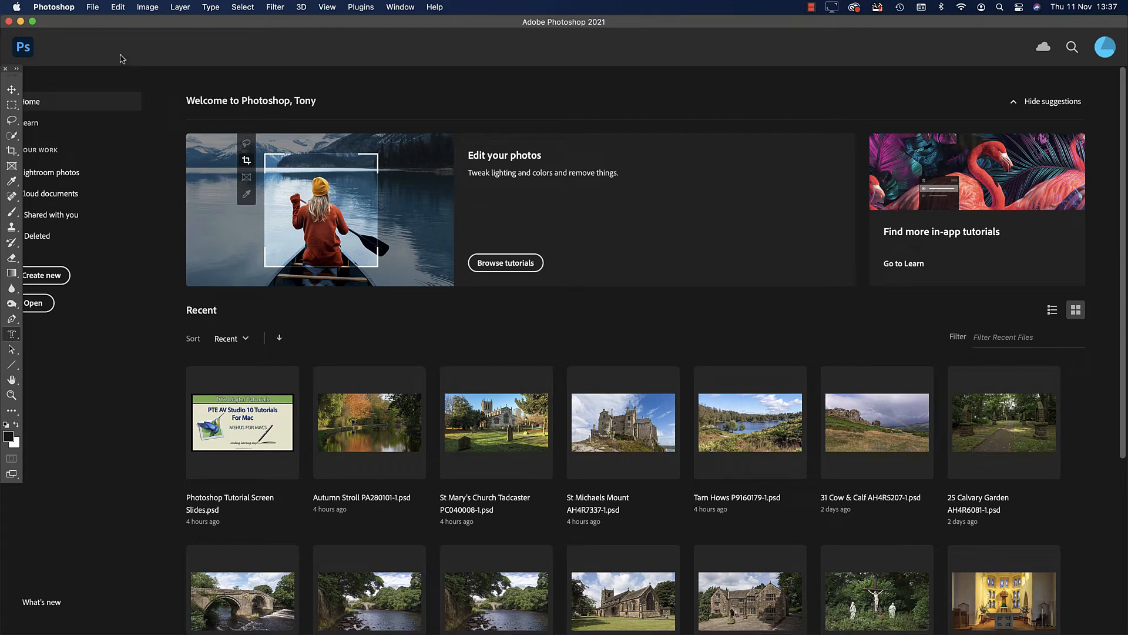
click(54, 7)
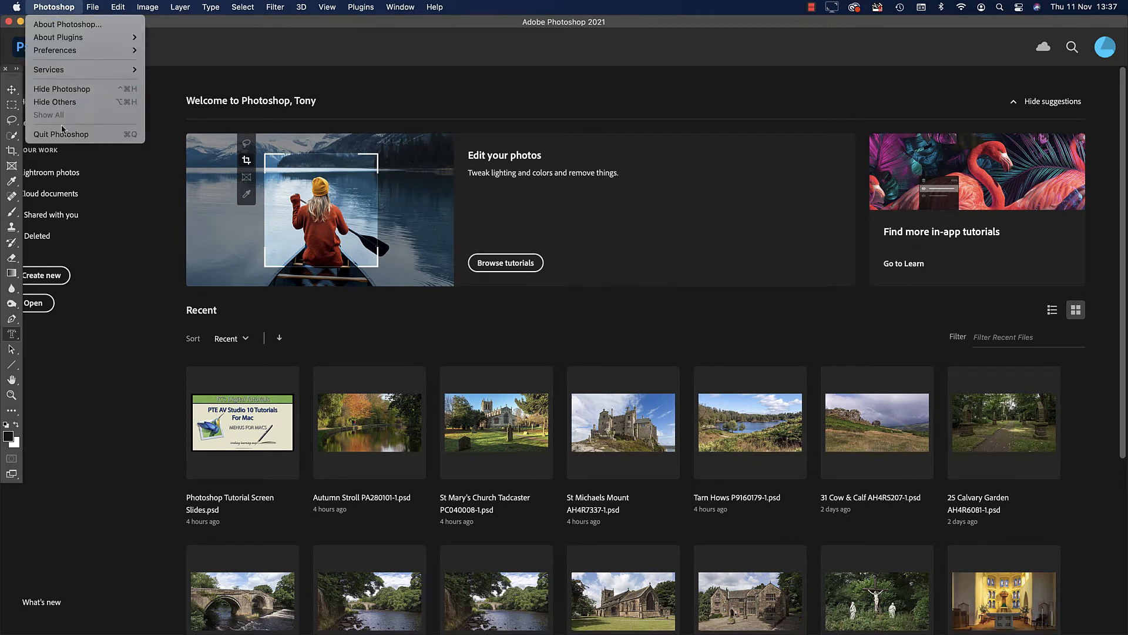
click(64, 135)
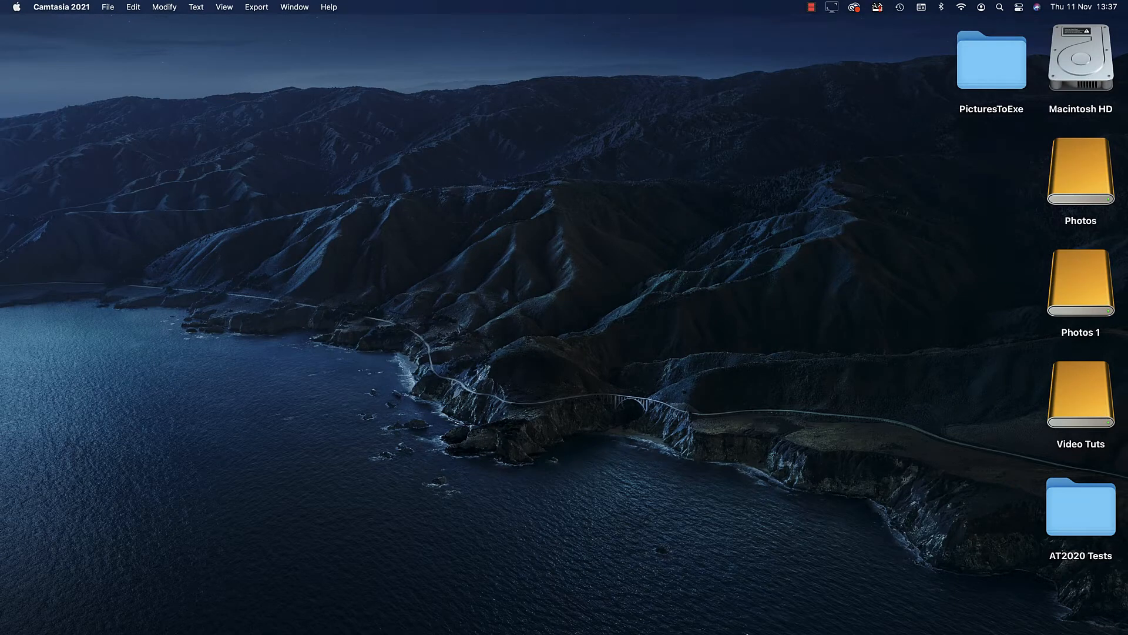
Switch to Finder and launch the published show Menus For Macs 002.pteav from the Menus For Macs folder.
mouse_move(746, 633)
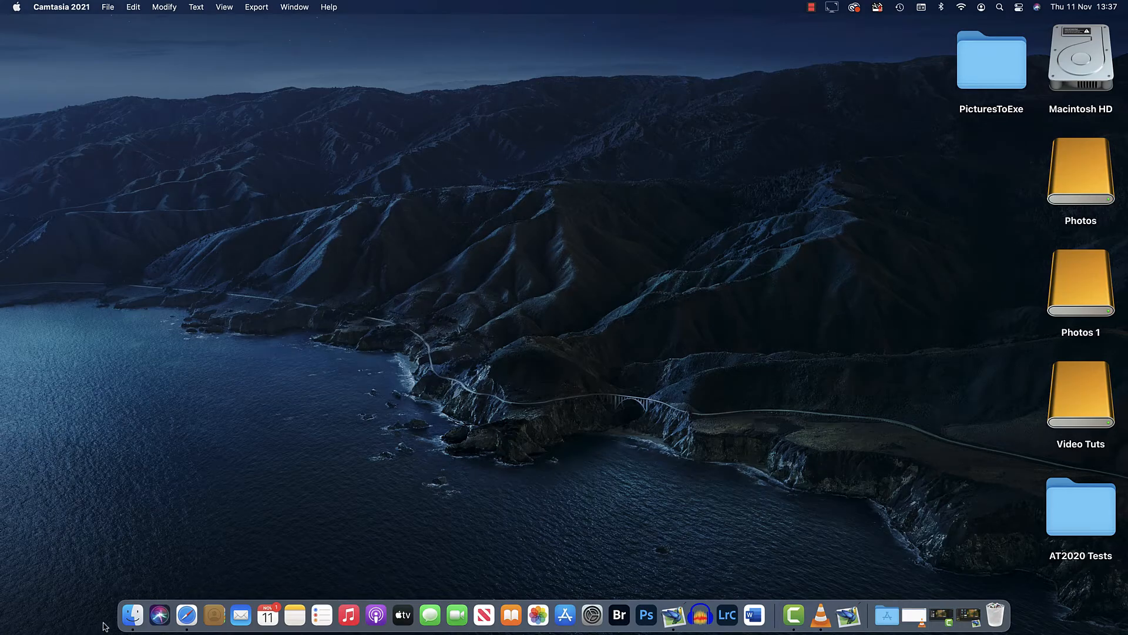
click(133, 614)
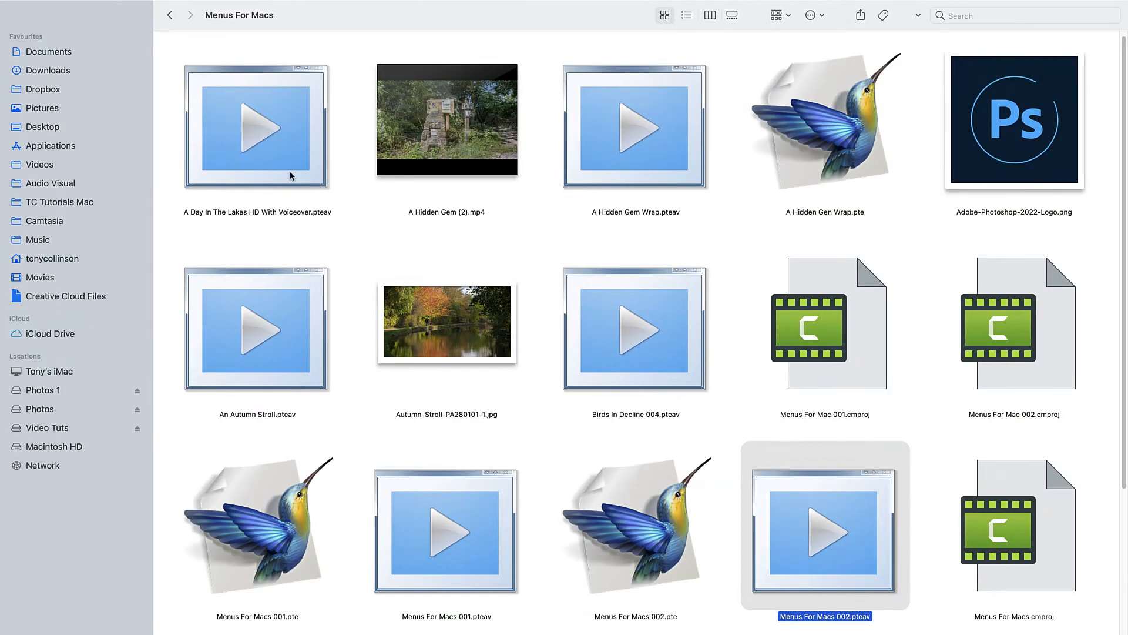
double_click(798, 576)
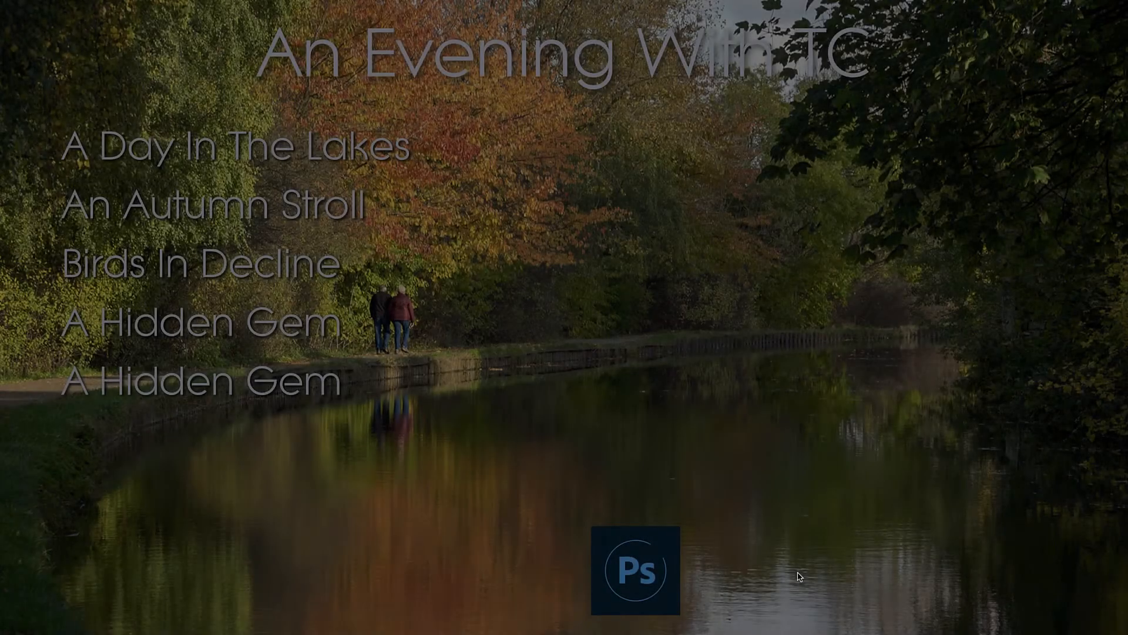